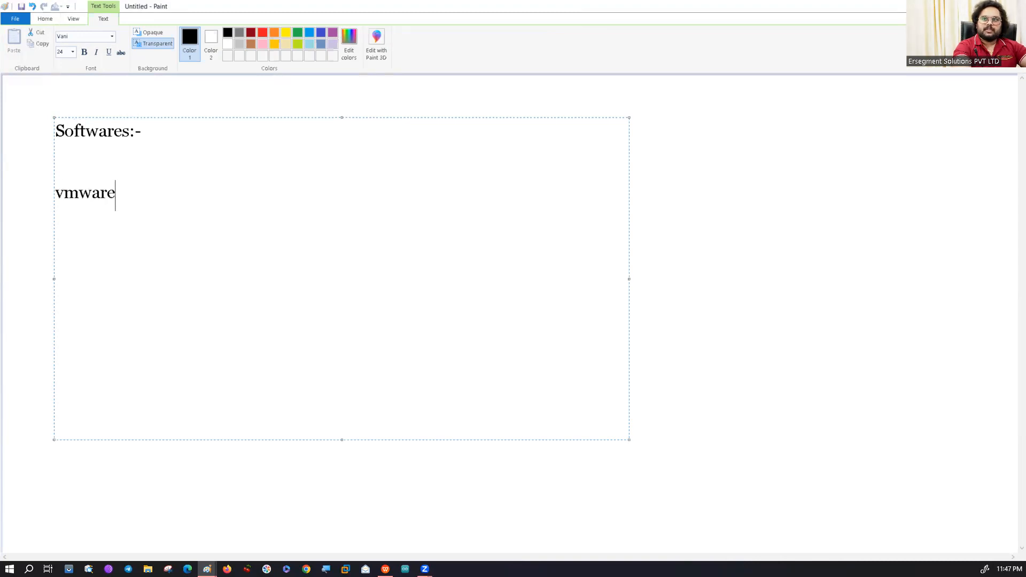
# Complete the "vmware:-" entry in the text box and add a "winrar:-" entry two lines below it.
pyautogui.write(':-')
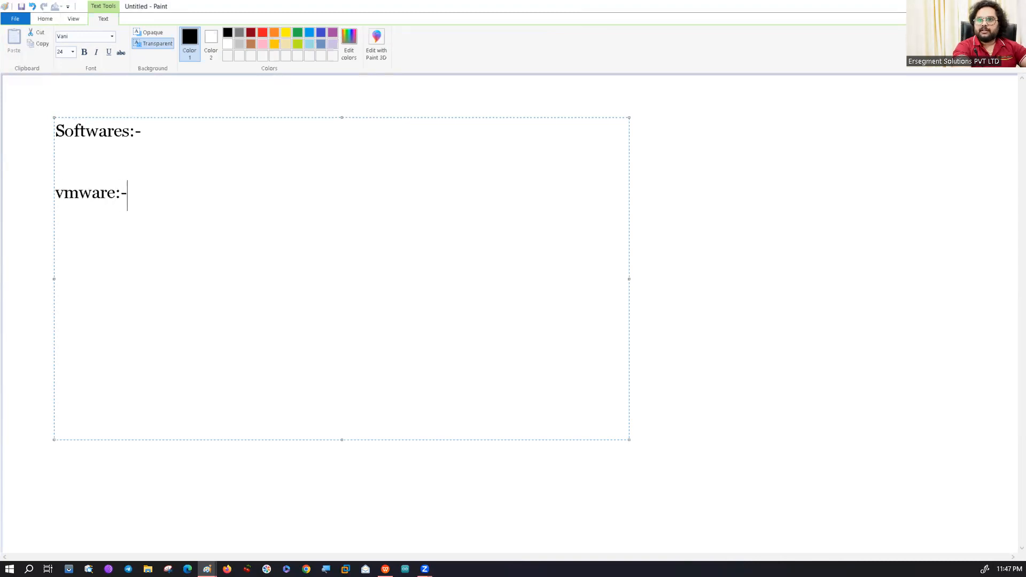
pyautogui.press('Return')
pyautogui.press('Return')
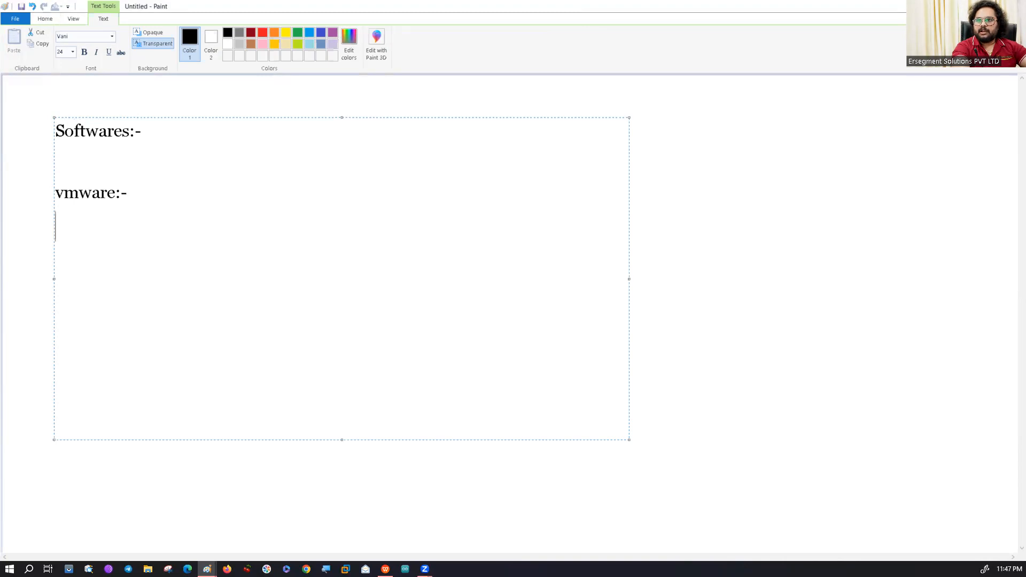
pyautogui.write('win')
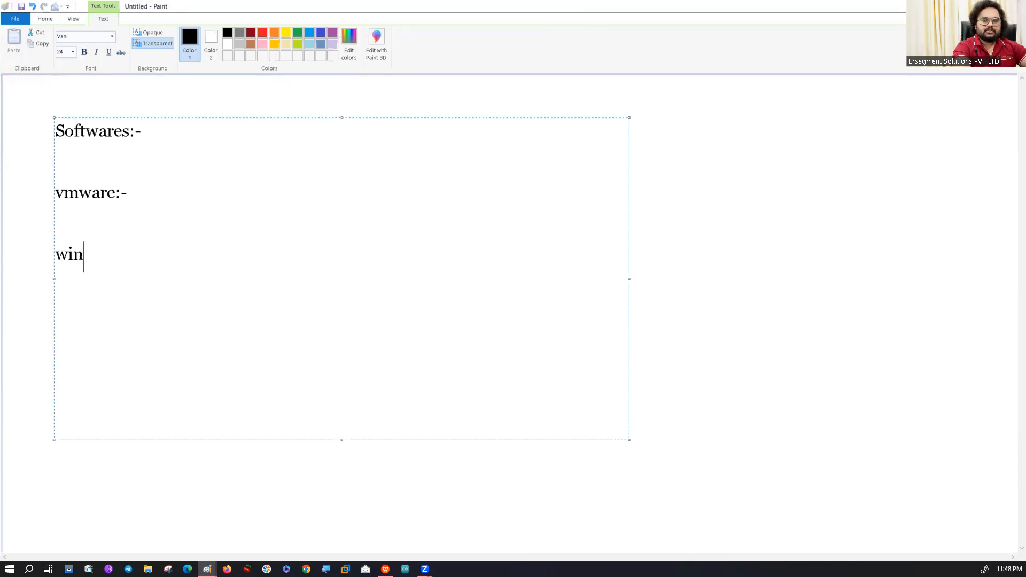
pyautogui.write('ra')
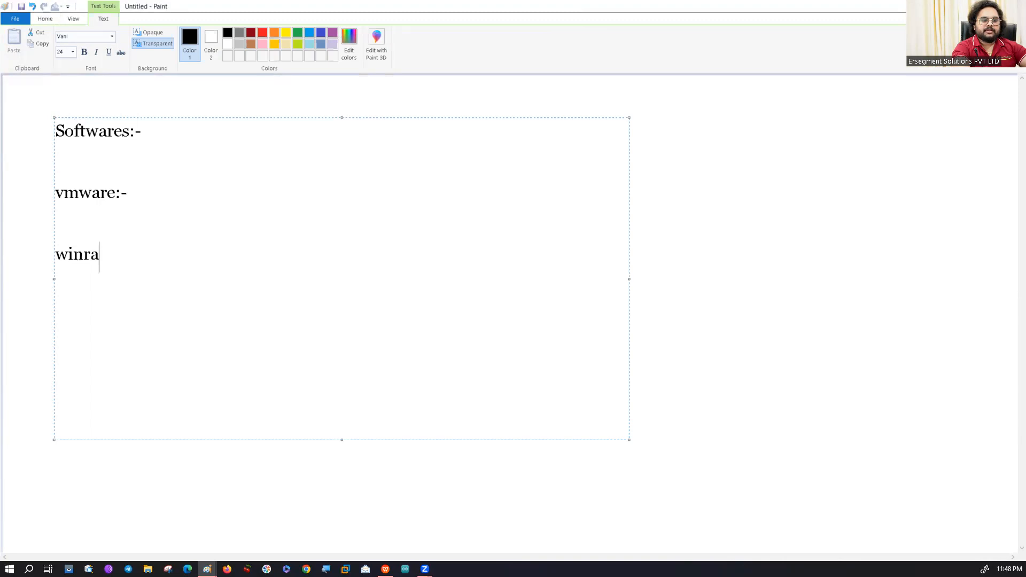
pyautogui.write('r:-')
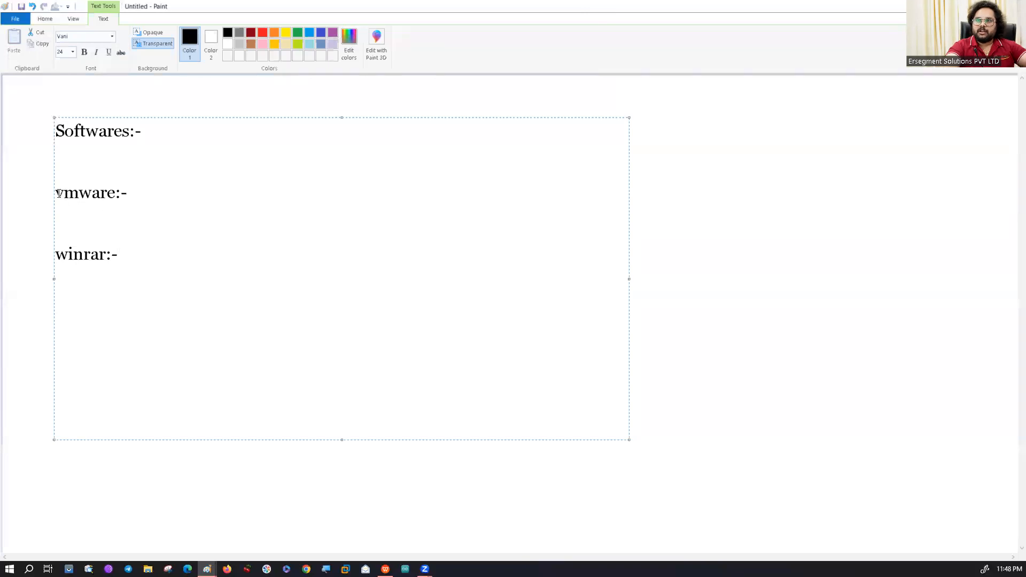
pyautogui.moveTo(56, 194); pyautogui.dragTo(142, 193)
pyautogui.moveTo(119, 254); pyautogui.dragTo(54, 255)
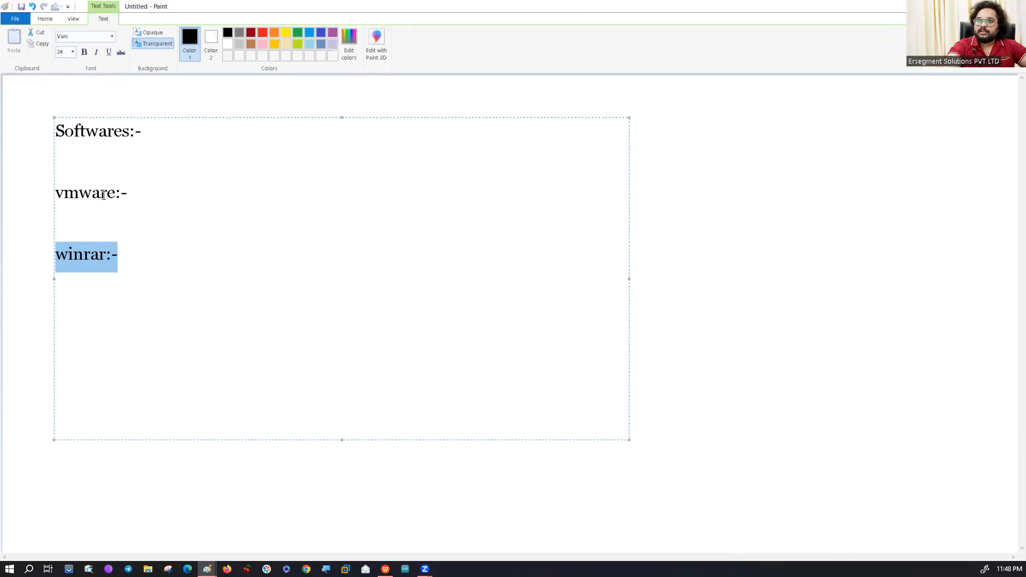
# Switch to Chrome, open Google and search for "vmware pro download".
pyautogui.click(306, 569)
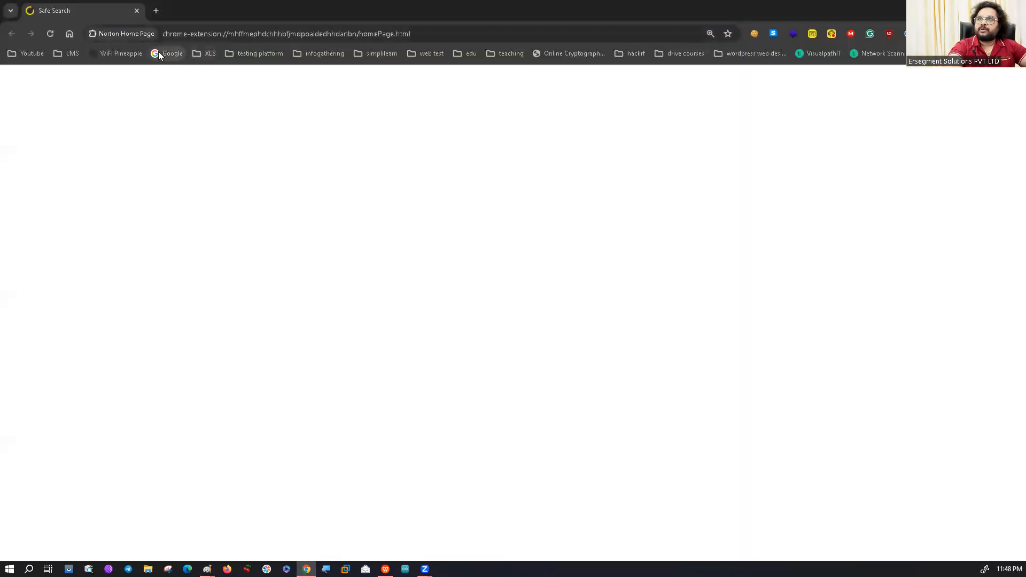
pyautogui.click(163, 54)
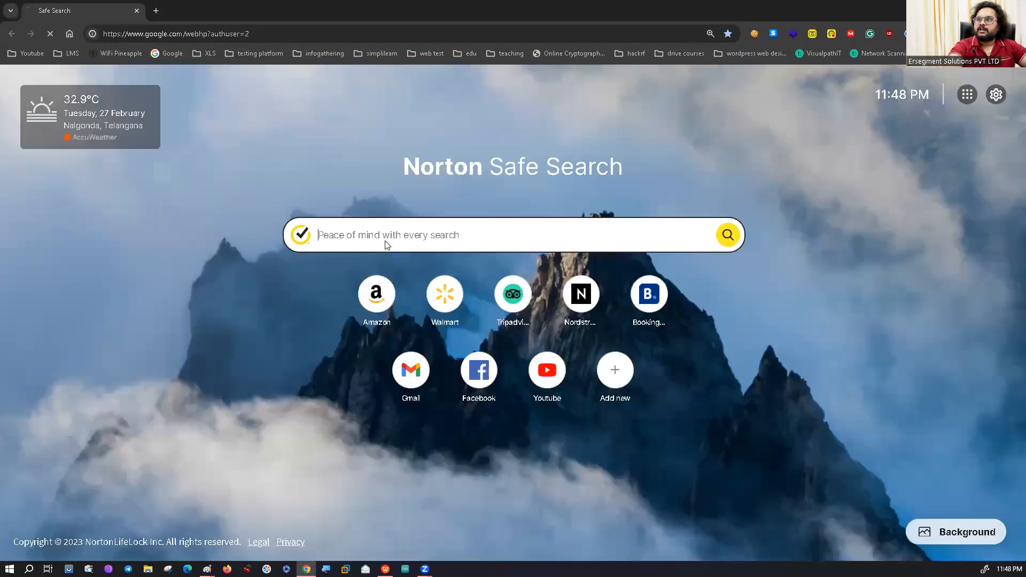
pyautogui.click(386, 260)
pyautogui.write('vm')
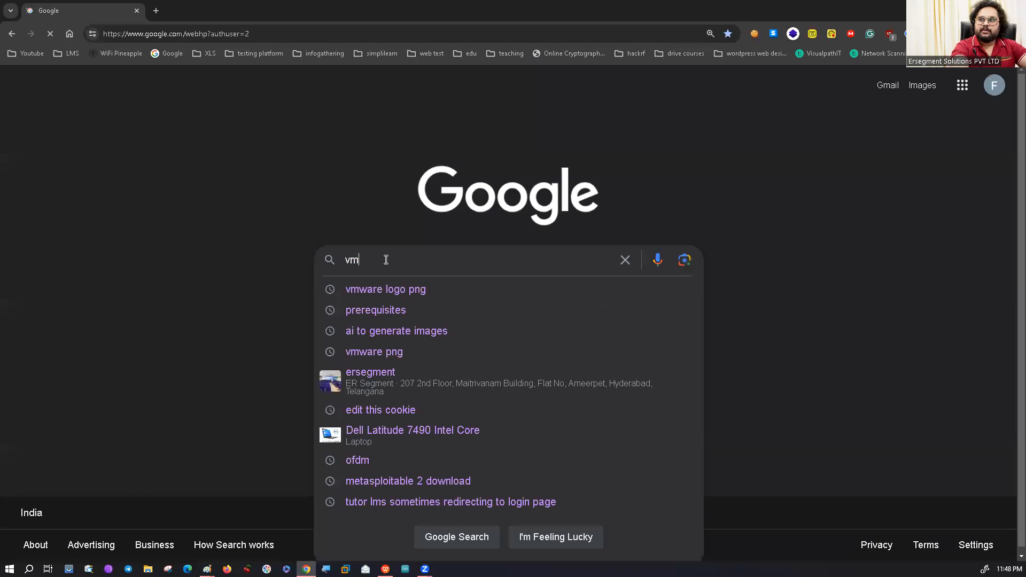
pyautogui.write('ware')
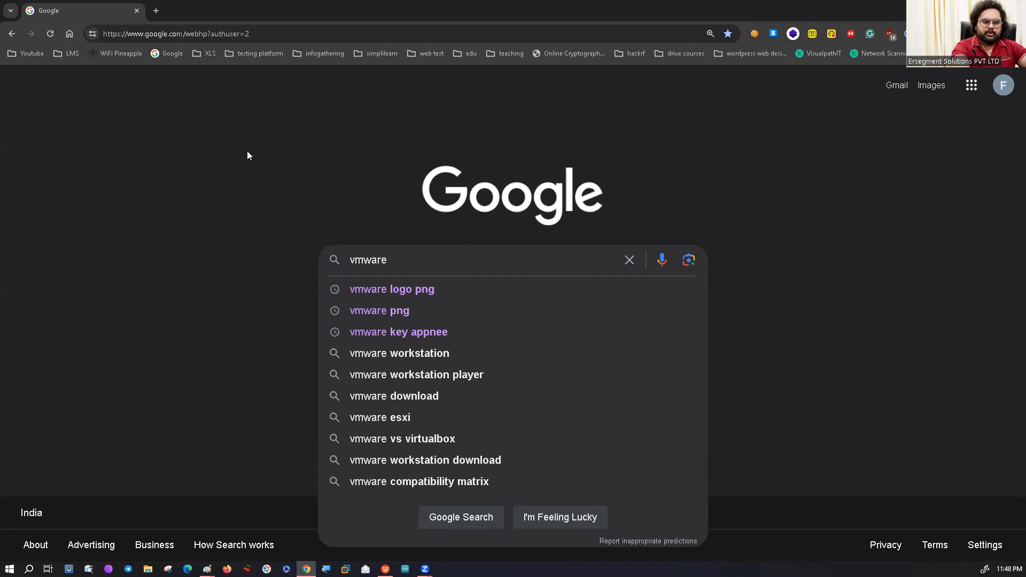
pyautogui.write(' pro')
pyautogui.press('Down')
pyautogui.press('Return')
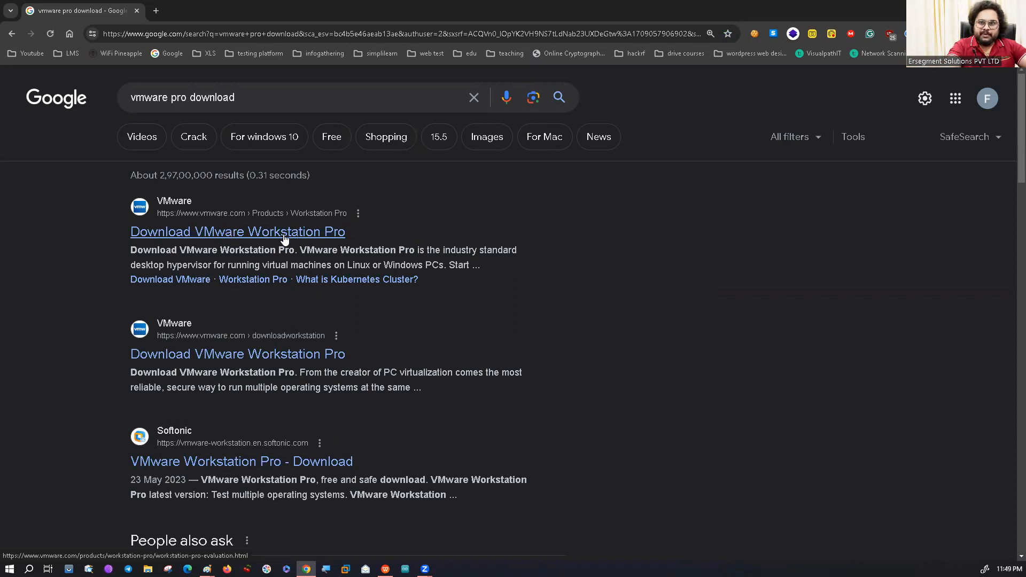
# Search for "vmware player download" instead and open the official Download VMware Workstation Player result in a new tab.
pyautogui.click(177, 99)
pyautogui.press('Delete')
pyautogui.press('Delete')
pyautogui.write('layer')
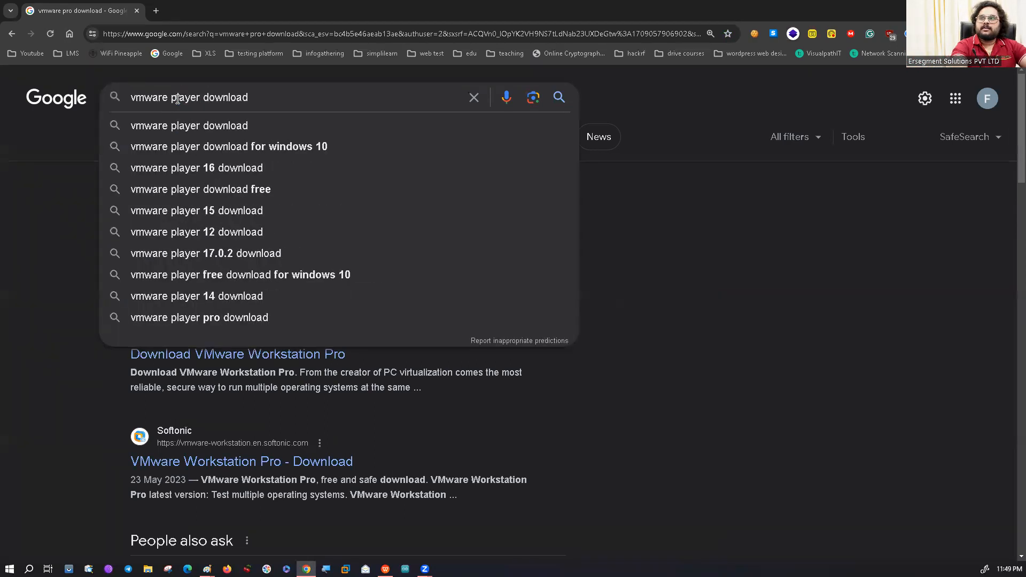
pyautogui.press('Return')
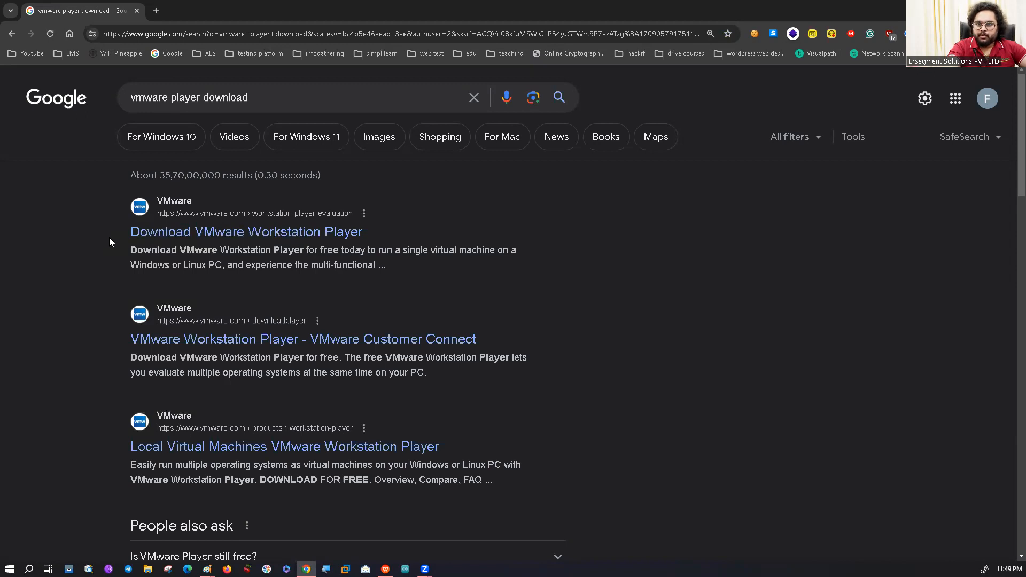
pyautogui.middleClick(138, 235)
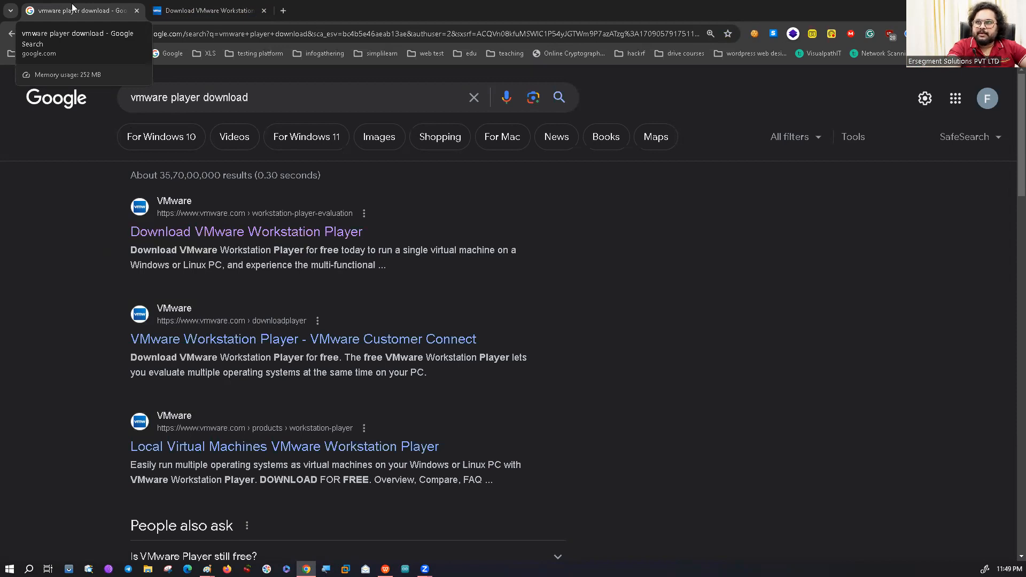
pyautogui.click(206, 10)
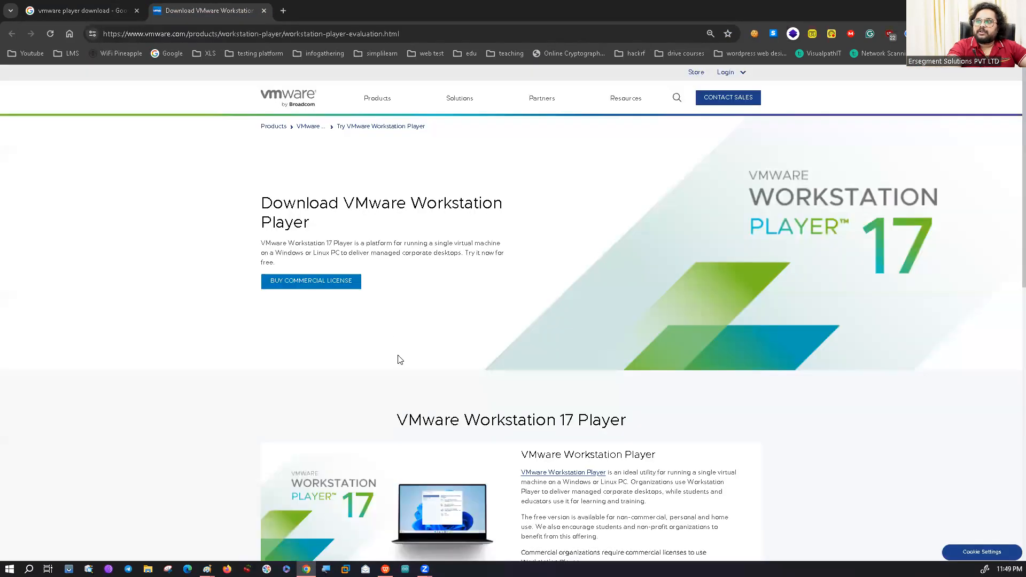
# Copy the web address of the VMware Workstation Player download page and paste it after "vmware:-" in the Paint note.
pyautogui.scroll(-6, 397, 359)
pyautogui.scroll(2, 442, 298)
pyautogui.moveTo(635, 200); pyautogui.dragTo(396, 207)
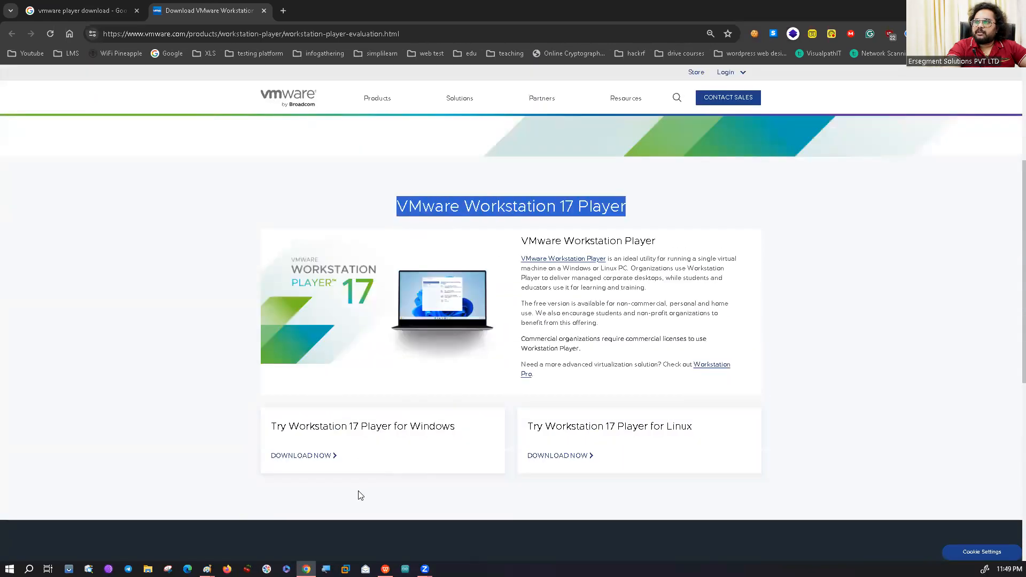
pyautogui.keyDown('ctrl'); pyautogui.scroll(4, 358, 491); pyautogui.keyUp('ctrl')
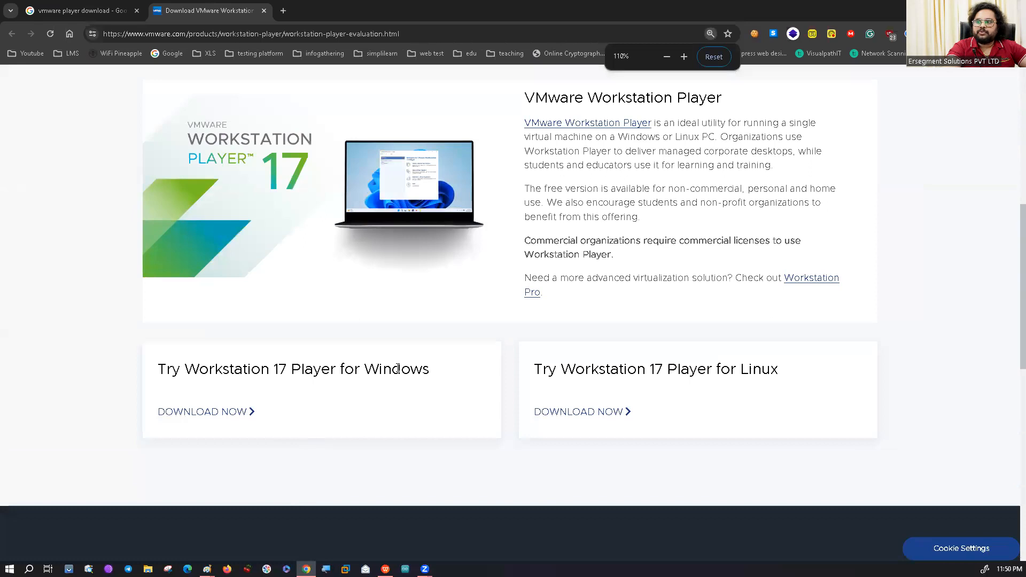
pyautogui.moveTo(441, 373); pyautogui.dragTo(159, 369)
pyautogui.hotkey('ctrl', 'c')
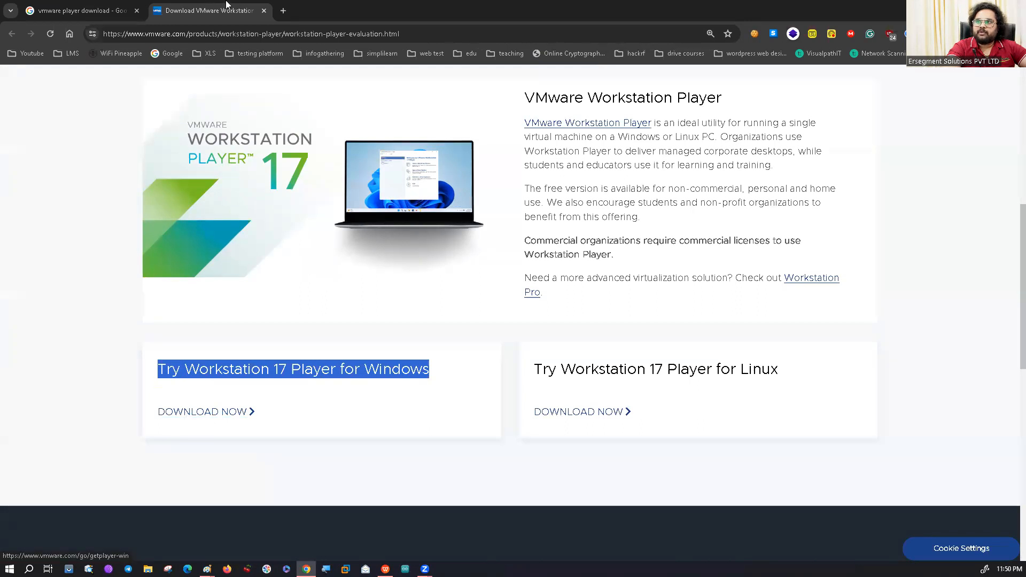
pyautogui.click(267, 33)
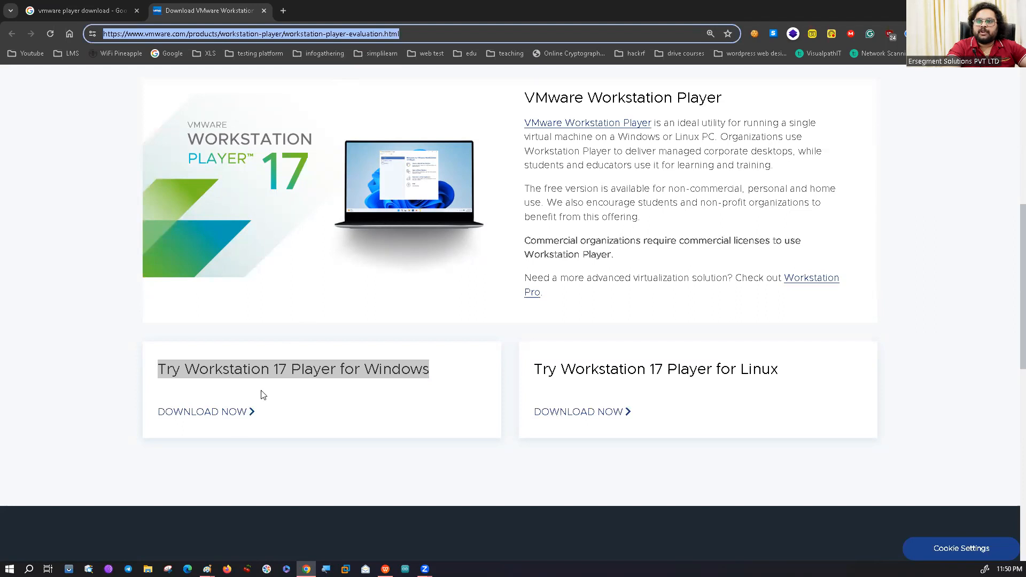
pyautogui.click(218, 447)
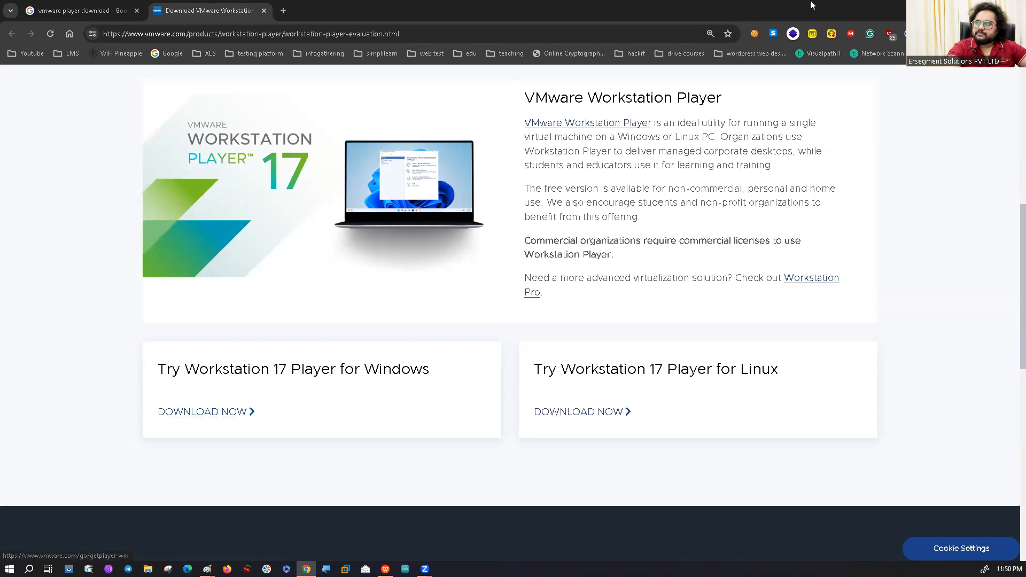
pyautogui.hotkey('alt', 'Tab')
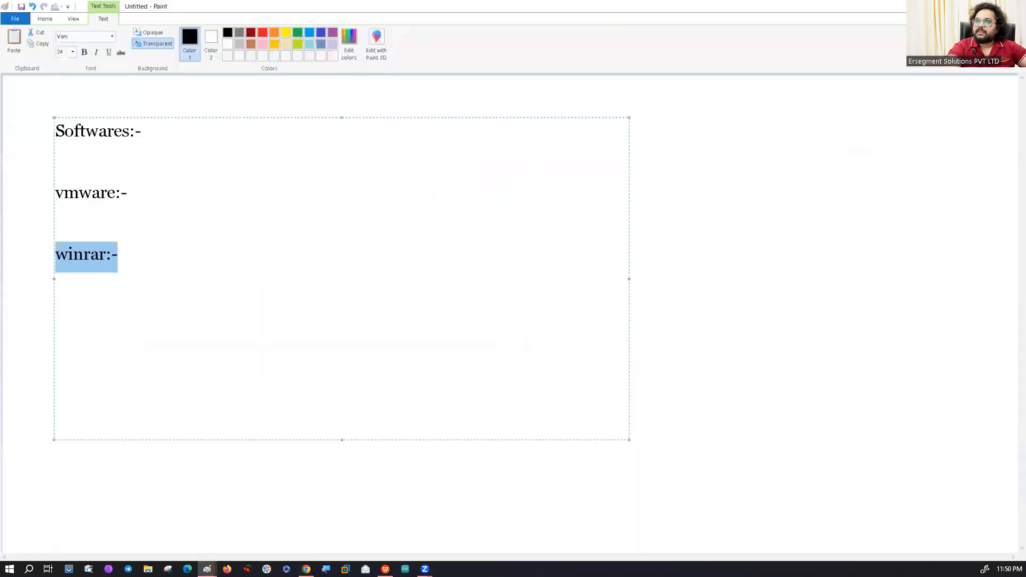
pyautogui.click(188, 201)
pyautogui.hotkey('ctrl', 'v')
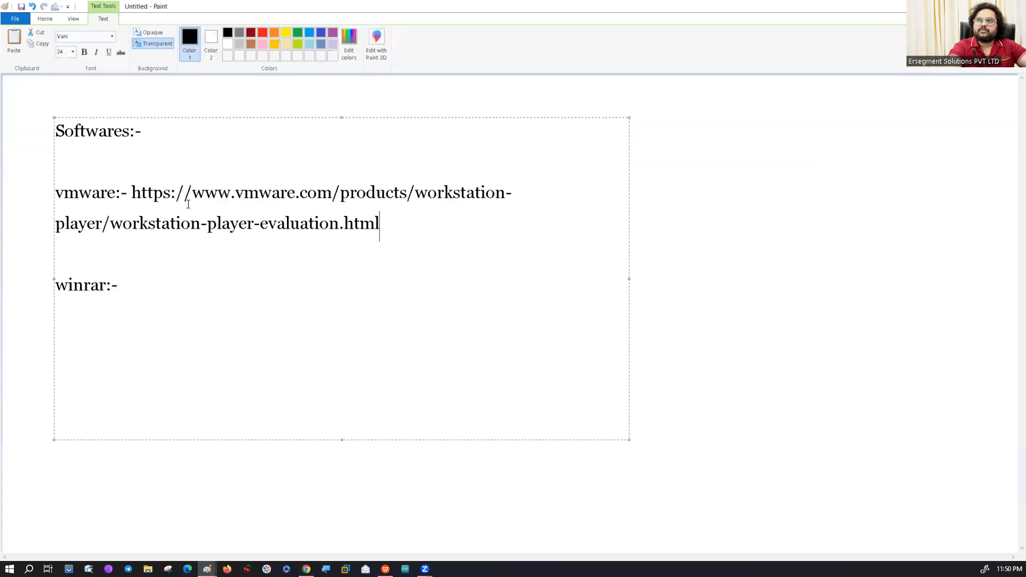
pyautogui.moveTo(405, 235); pyautogui.dragTo(130, 201)
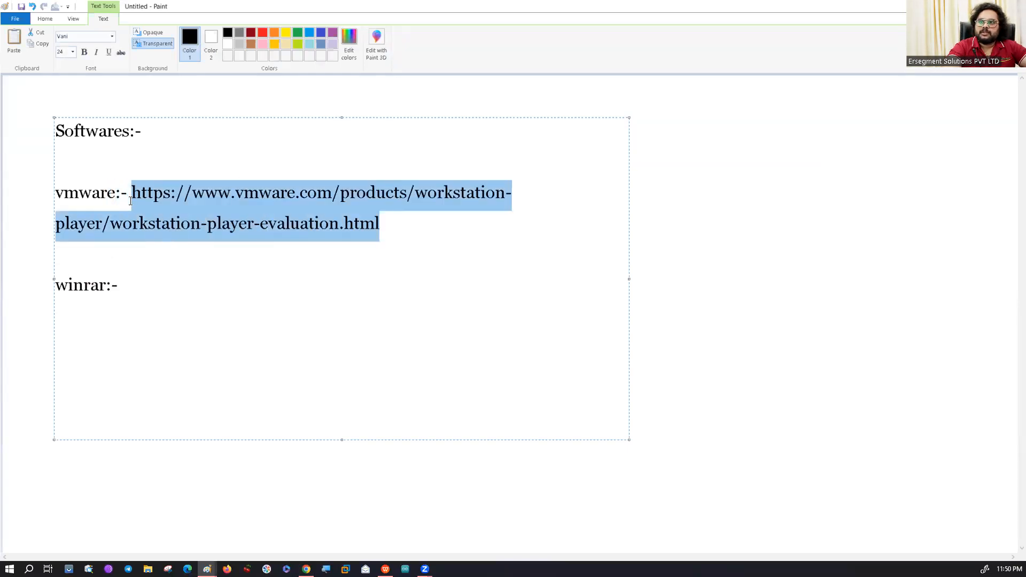
# Search Google for "winrar download" in a new Chrome tab and open the WinRAR Download Latest Version result.
pyautogui.click(151, 295)
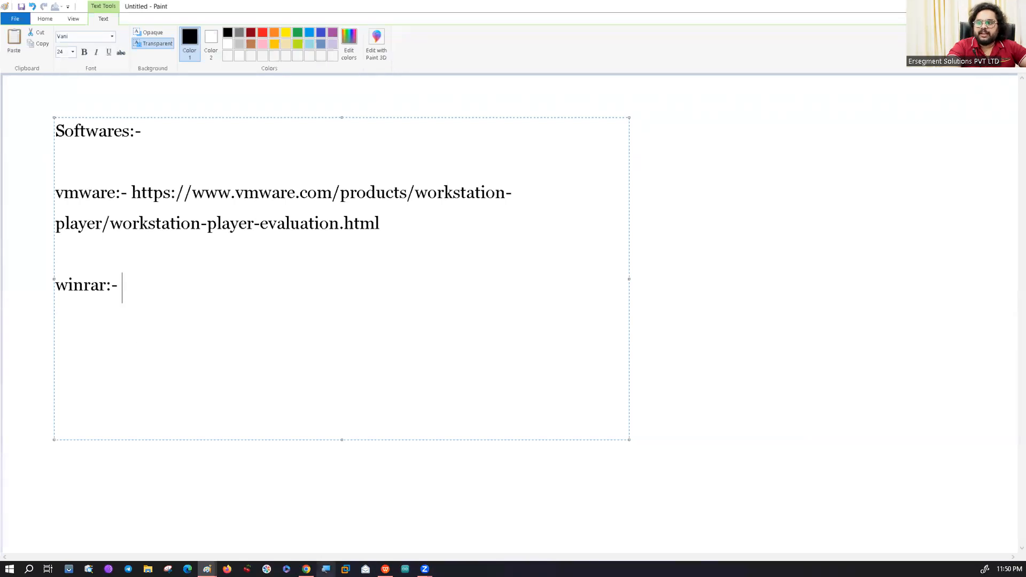
pyautogui.click(306, 569)
pyautogui.click(283, 10)
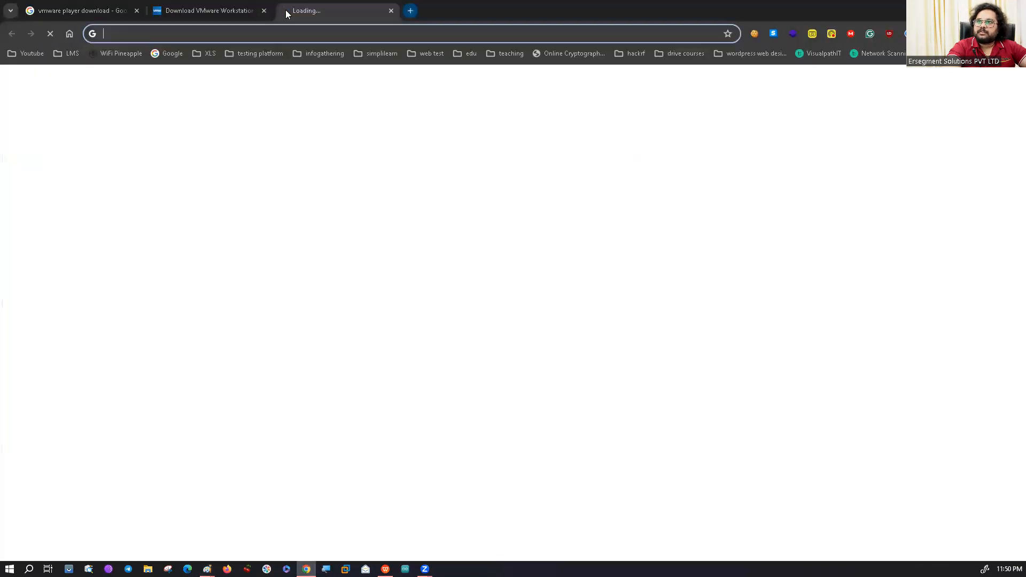
pyautogui.click(168, 54)
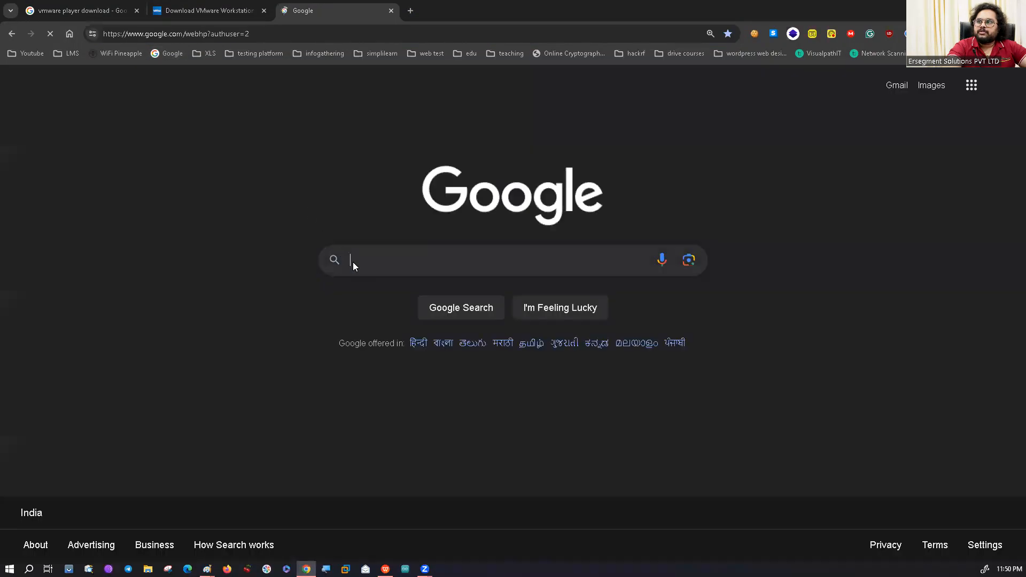
pyautogui.write('vinr')
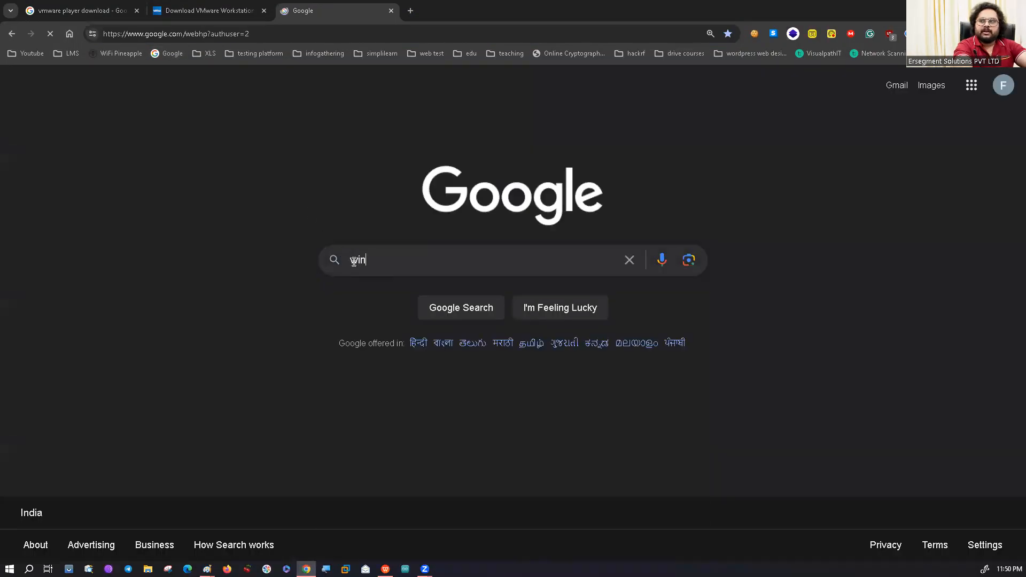
pyautogui.press('Down')
pyautogui.press('Down')
pyautogui.press('Return')
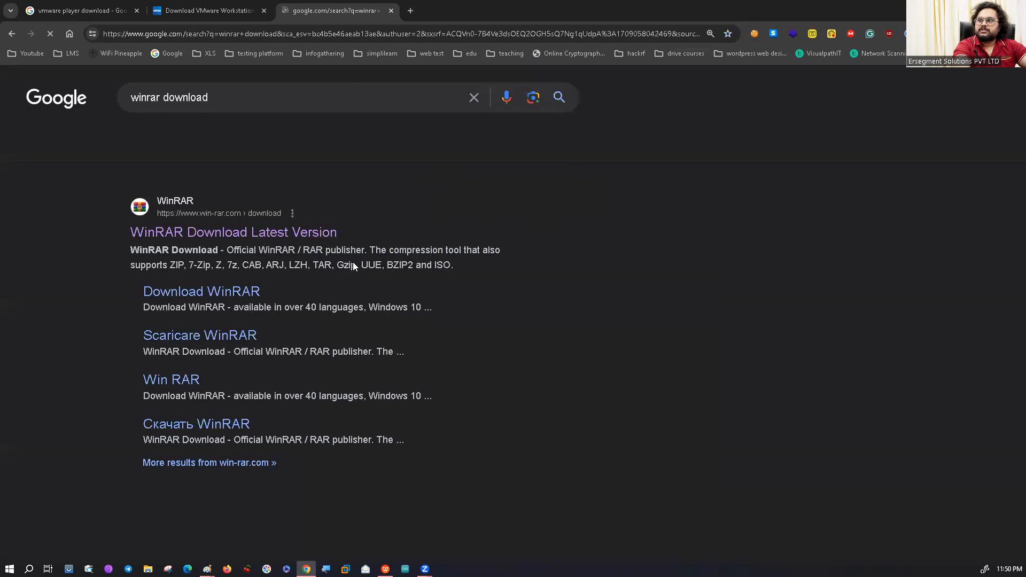
pyautogui.click(299, 236)
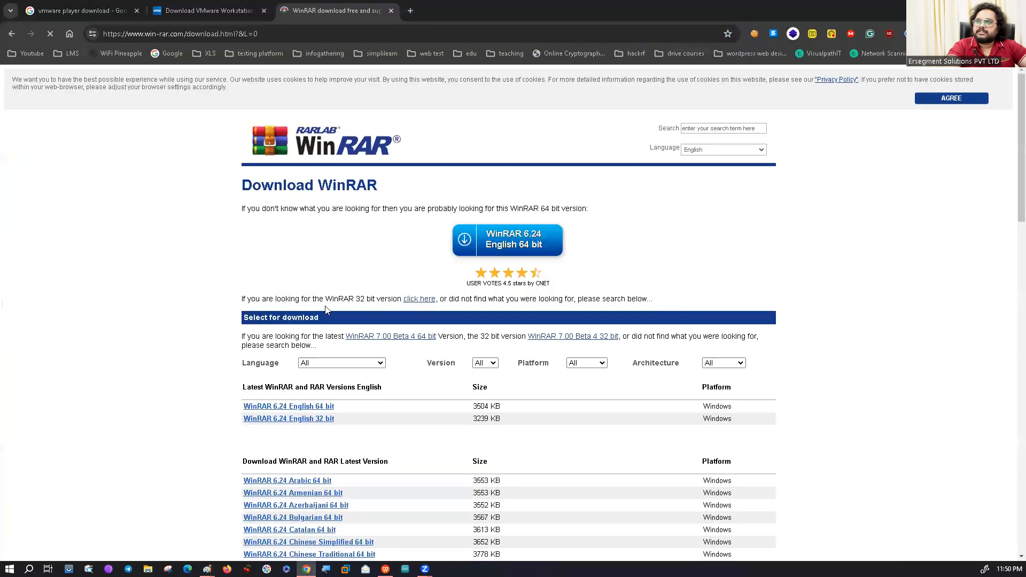
# Copy the WinRAR download page's web address and paste it after "winrar:-" in the Paint note.
pyautogui.scroll(-2, 361, 406)
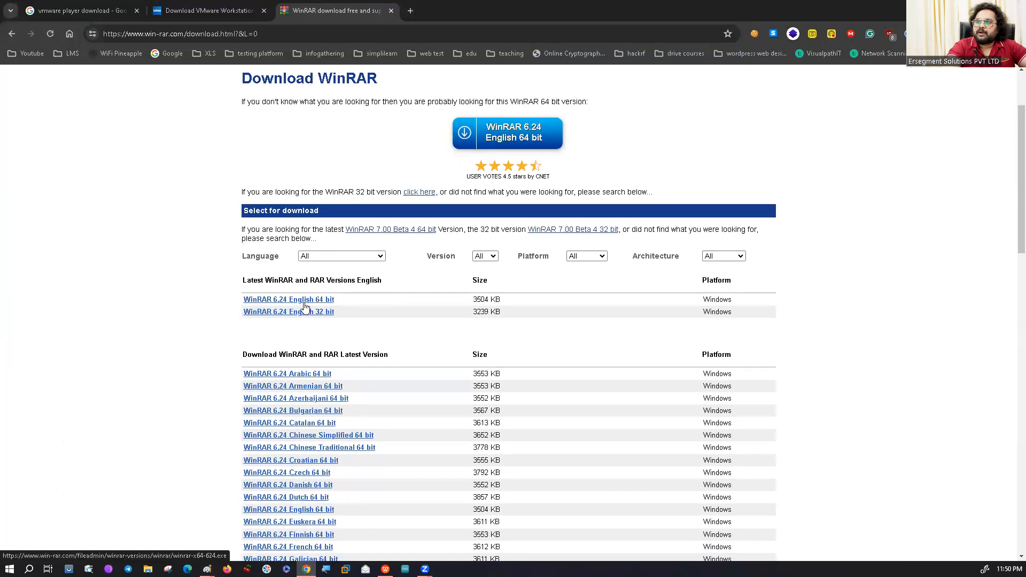
pyautogui.hotkey('ctrl', '+')
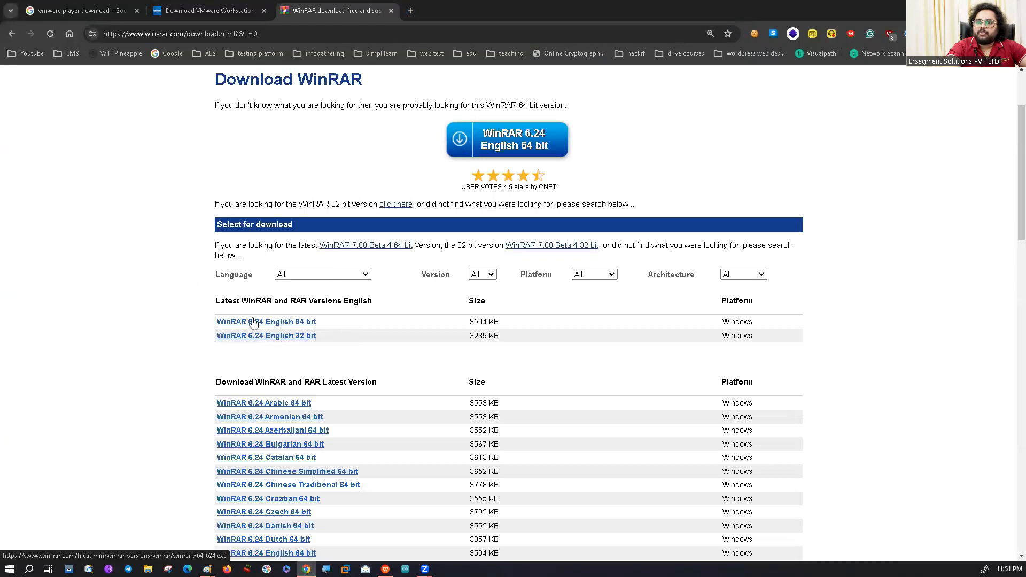
pyautogui.click(321, 34)
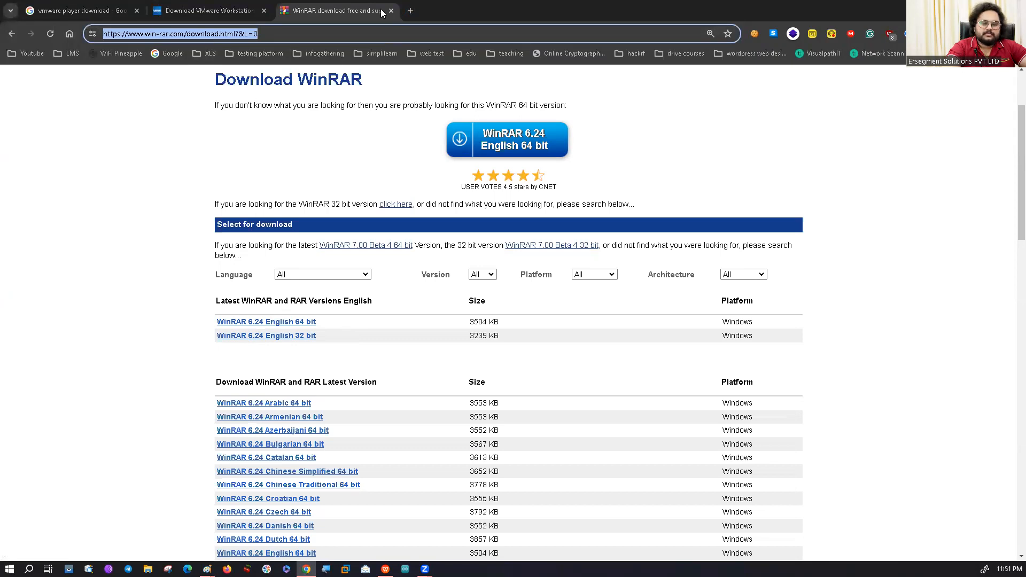
pyautogui.hotkey('alt', 'Tab')
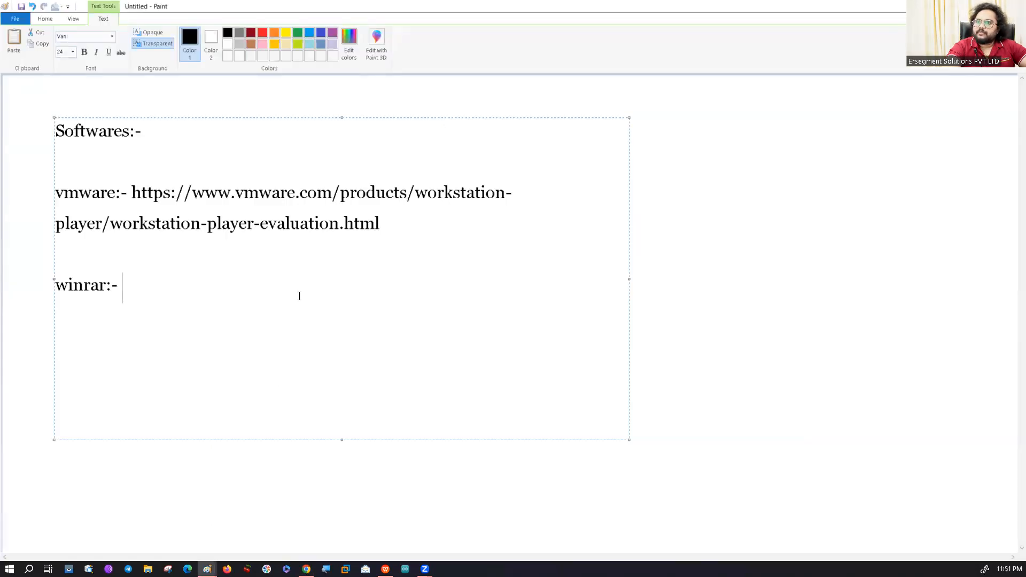
pyautogui.hotkey('ctrl', 'v')
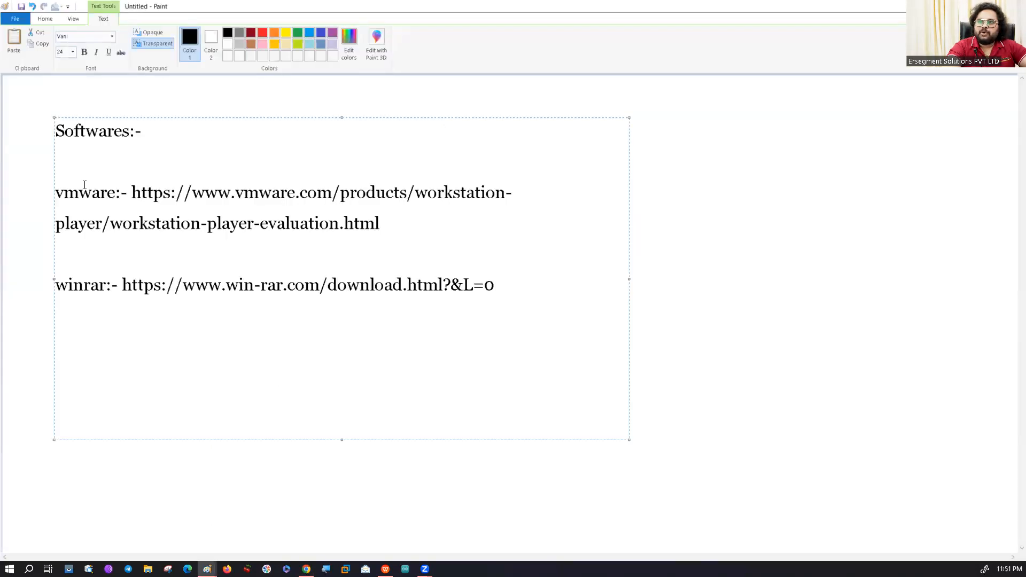
pyautogui.moveTo(57, 188); pyautogui.dragTo(401, 223)
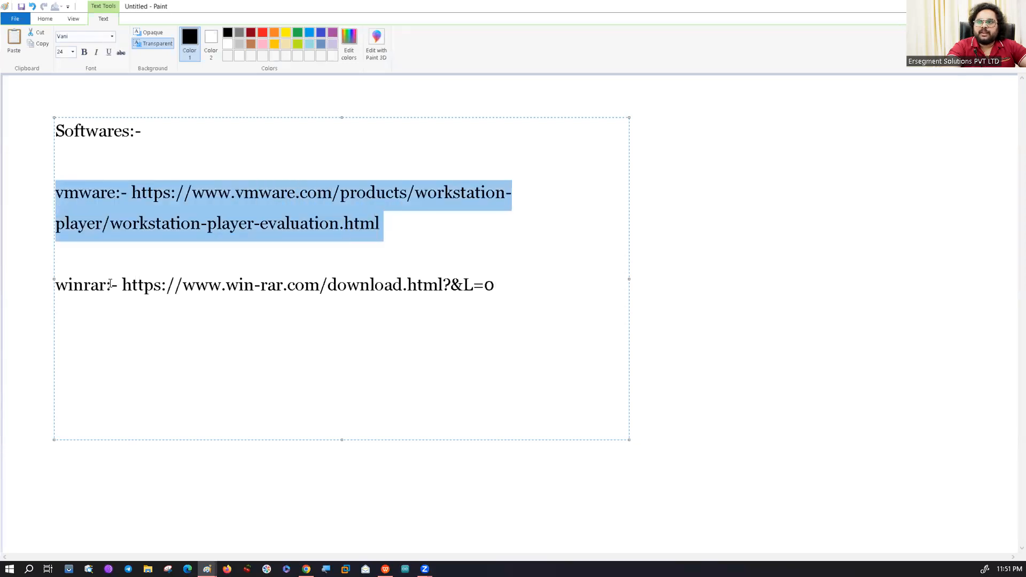
# Add the line ">> Download kali linux vm image" below the winrar link in the Paint note, separated by an empty line.
pyautogui.click(62, 281)
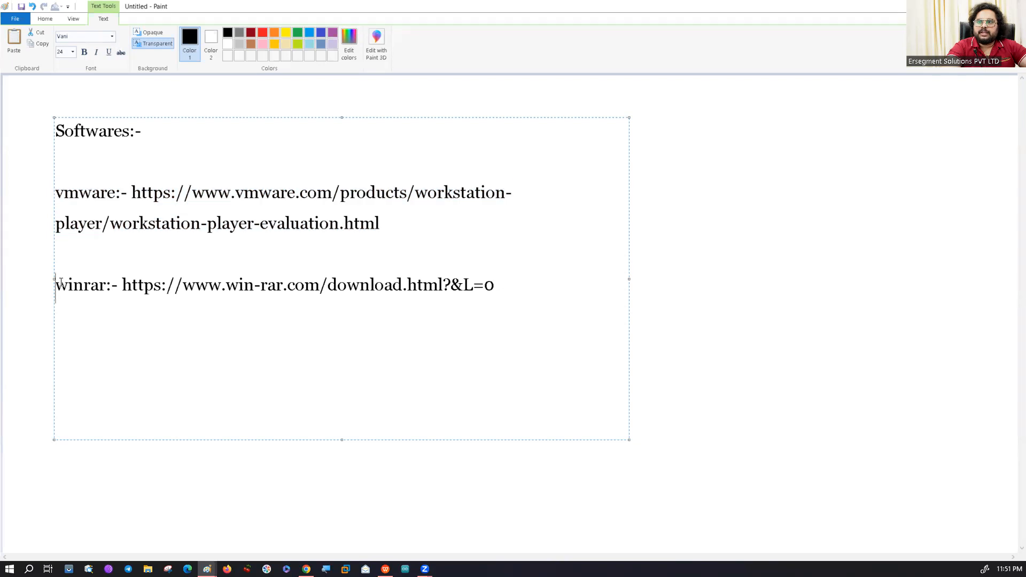
pyautogui.keyDown('shift'); pyautogui.click(496, 276); pyautogui.keyUp('shift')
pyautogui.click(502, 283)
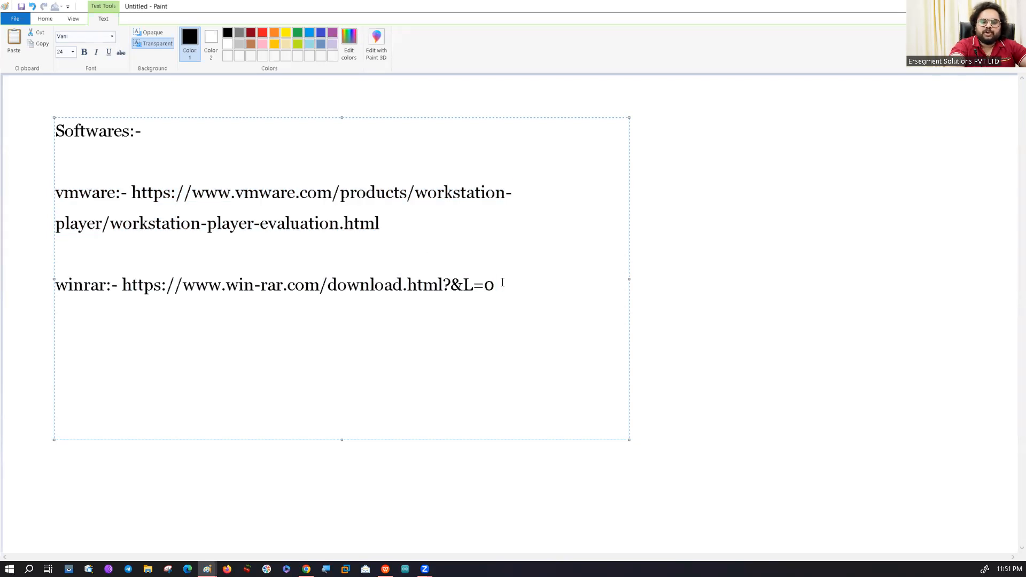
pyautogui.press('Return')
pyautogui.press('Return')
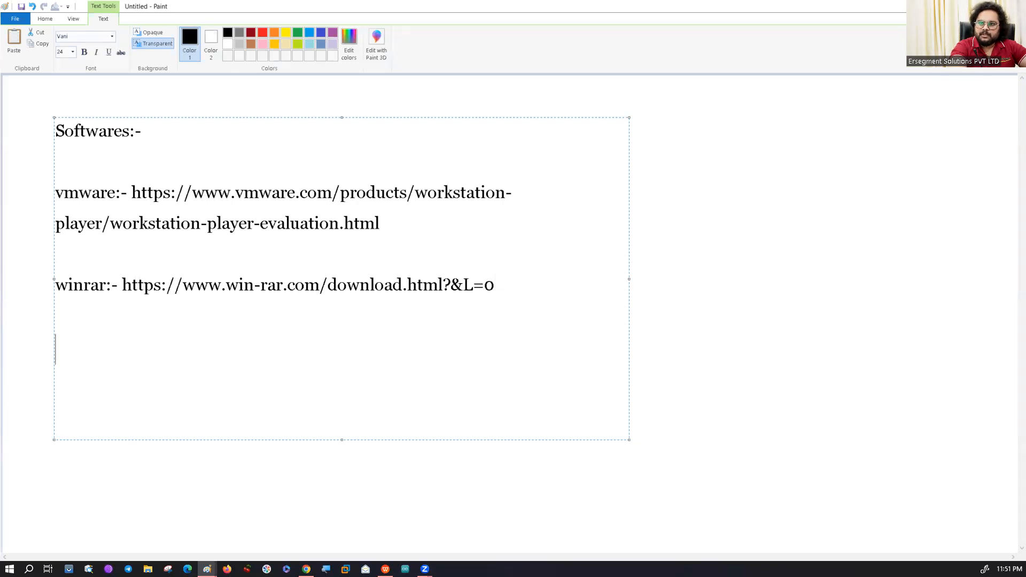
pyautogui.write('>> ')
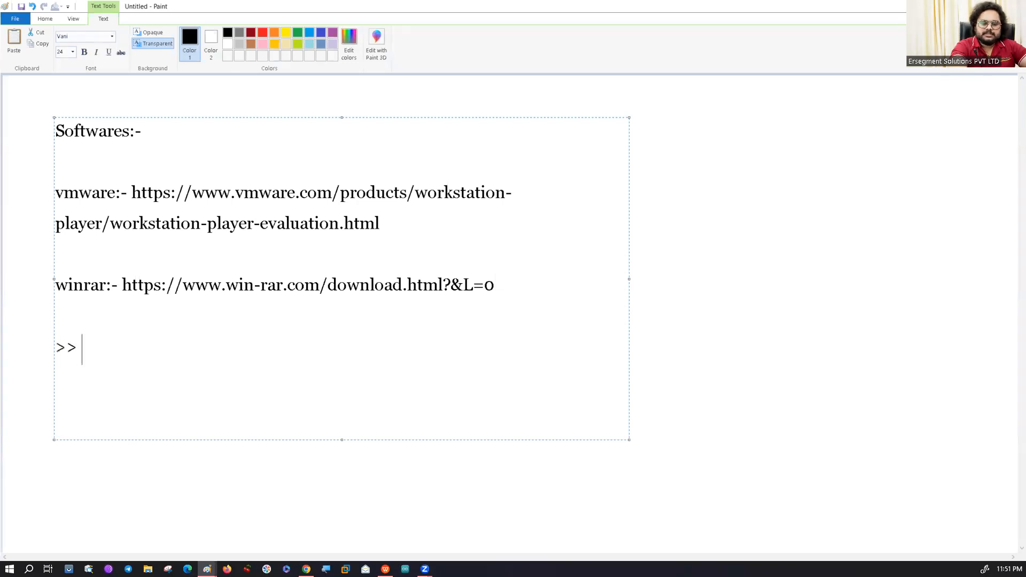
pyautogui.write('Dow')
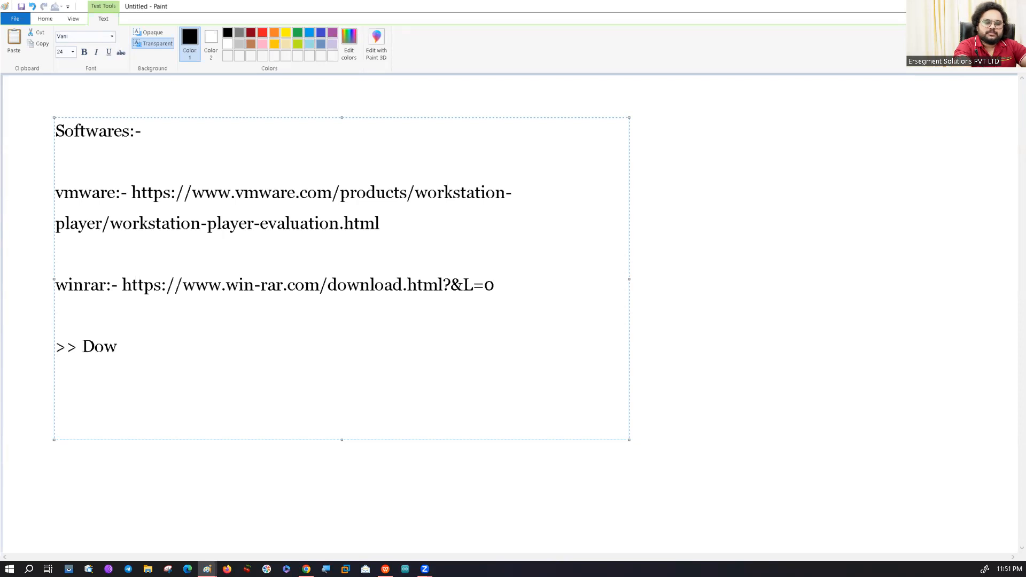
pyautogui.write('nl')
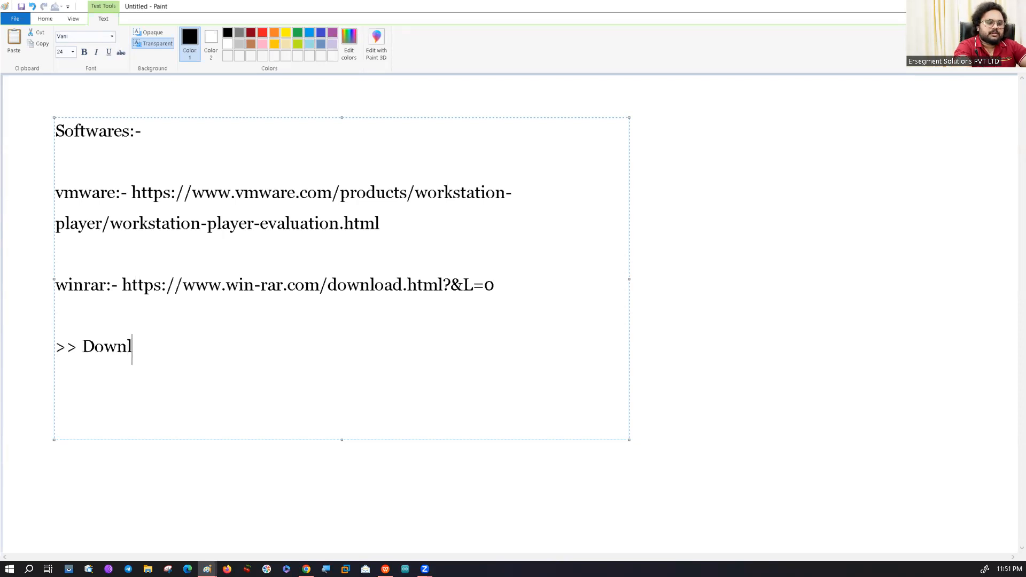
pyautogui.write('oad kal')
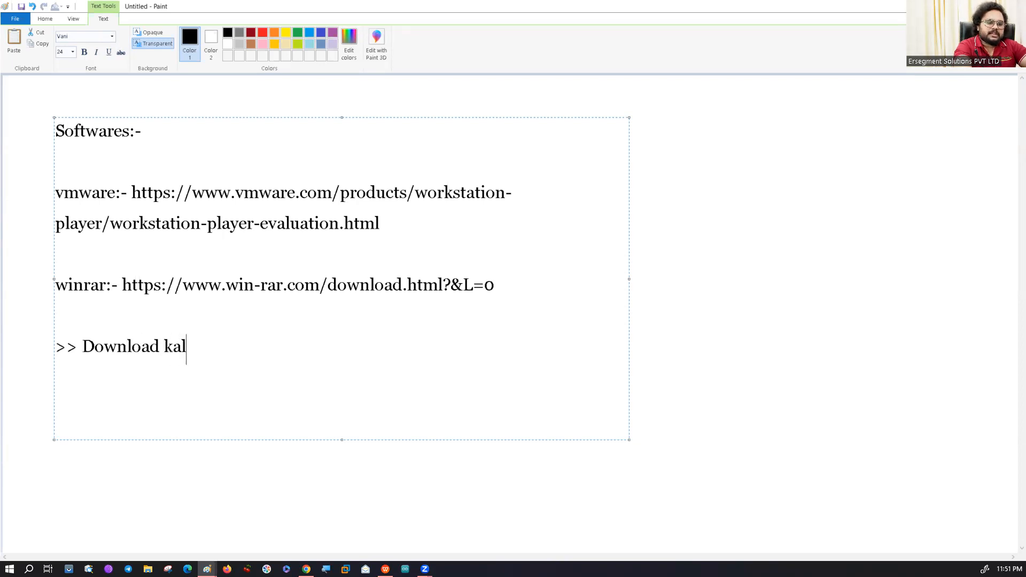
pyautogui.write('i nux')
pyautogui.press('BackSpace')
pyautogui.press('BackSpace')
pyautogui.press('BackSpace')
pyautogui.write('linux')
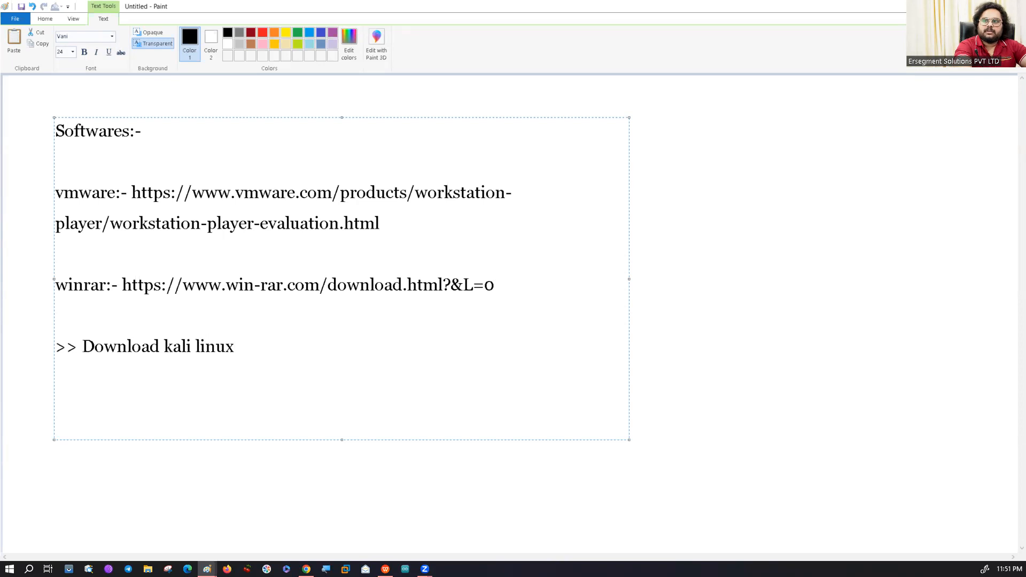
pyautogui.write(' vm ima')
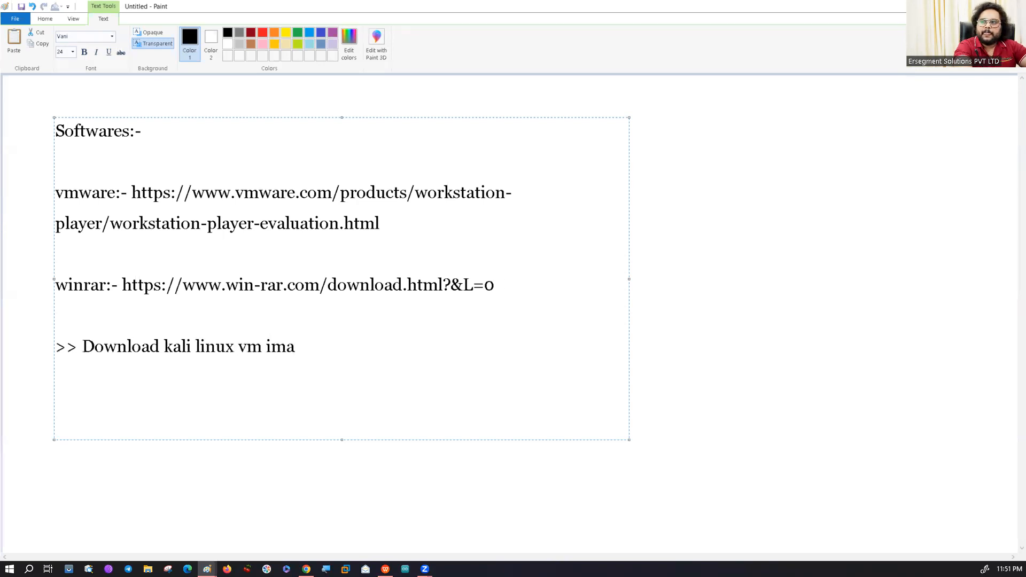
pyautogui.write('ge')
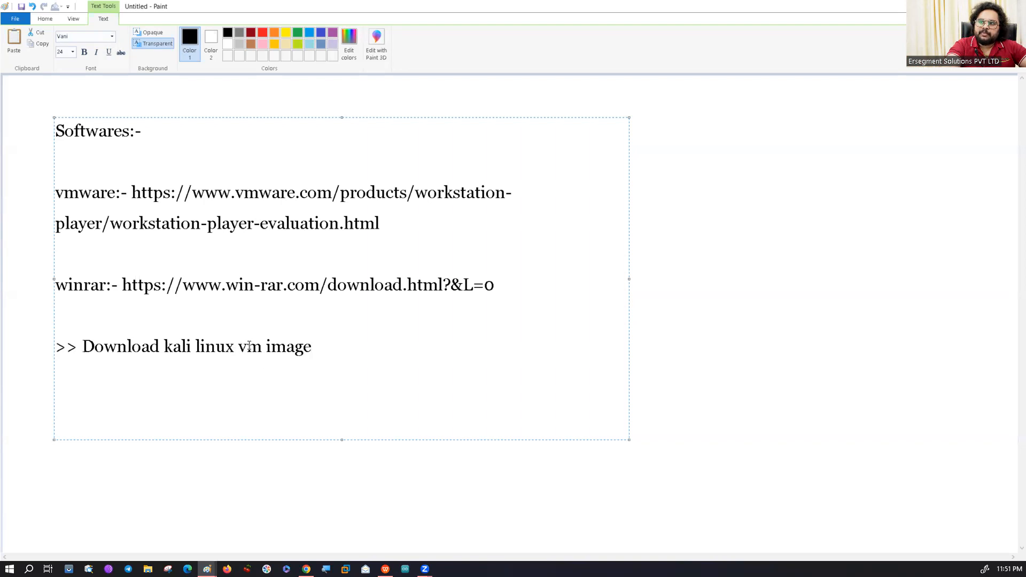
pyautogui.moveTo(241, 346); pyautogui.dragTo(316, 345)
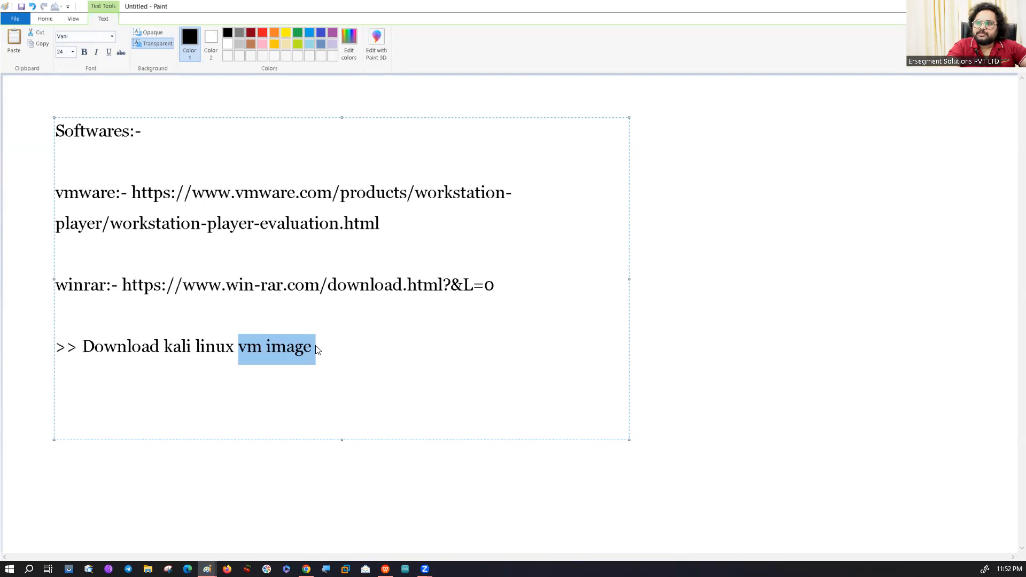
pyautogui.click(206, 354)
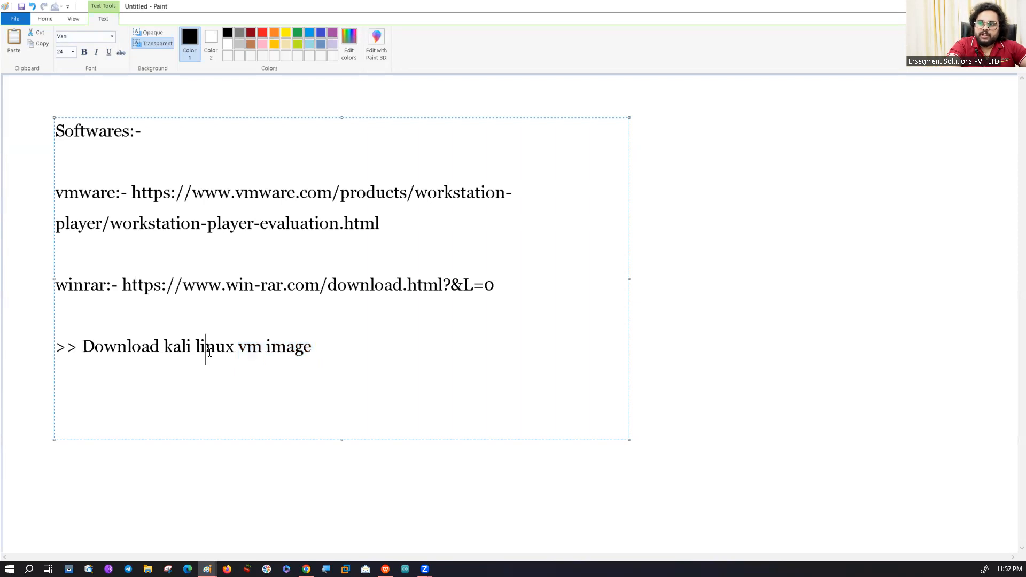
pyautogui.moveTo(239, 351); pyautogui.dragTo(315, 353)
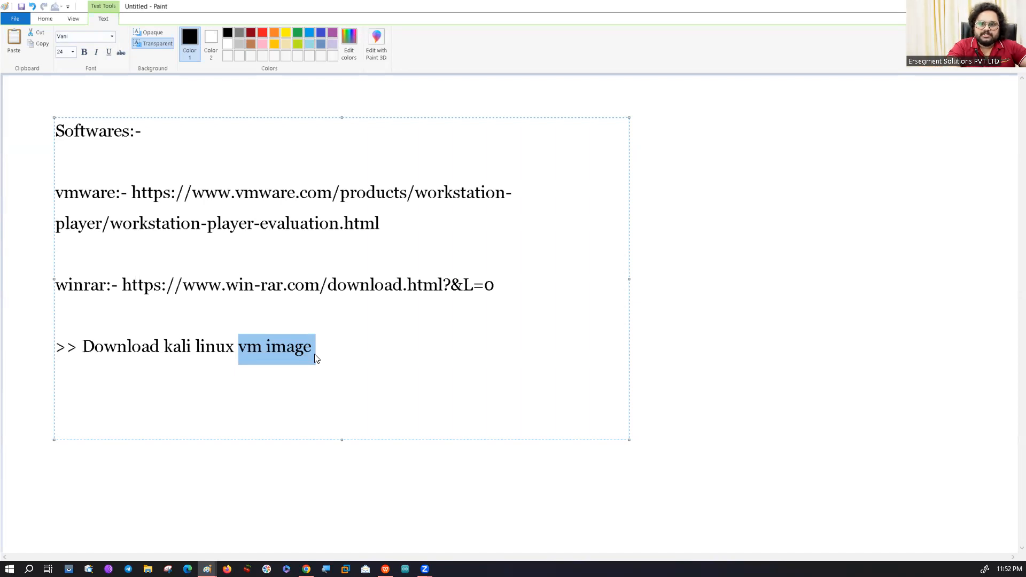
pyautogui.click(314, 353)
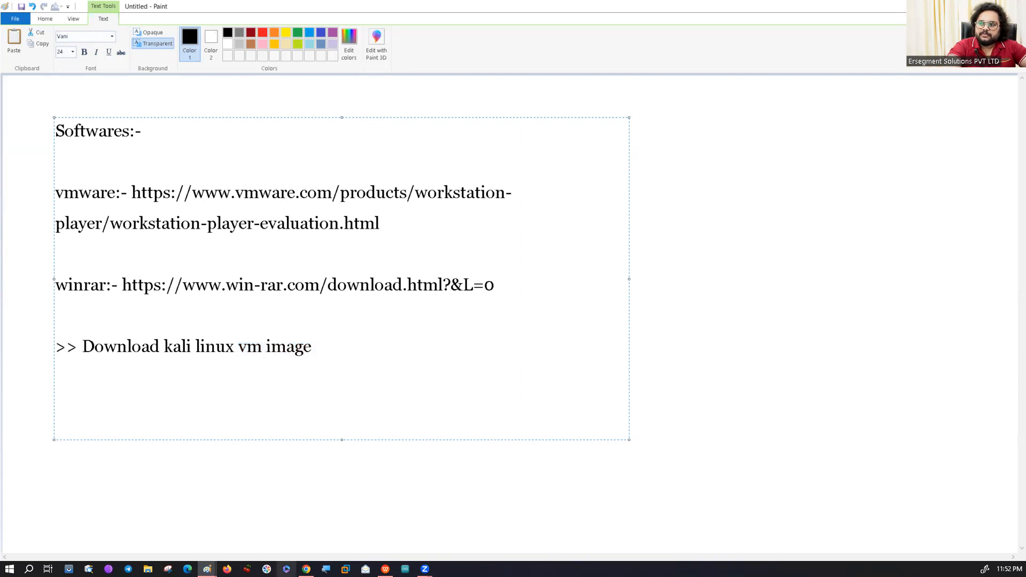
# Switch to Chrome, load kali.org in a new tab and open its download page.
pyautogui.hotkey('alt', 'Tab')
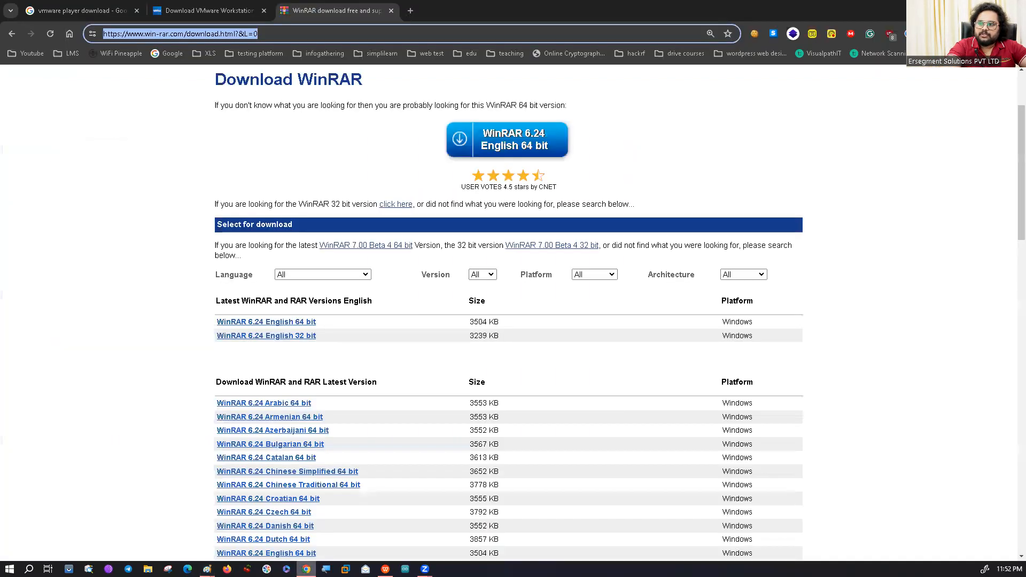
pyautogui.click(410, 10)
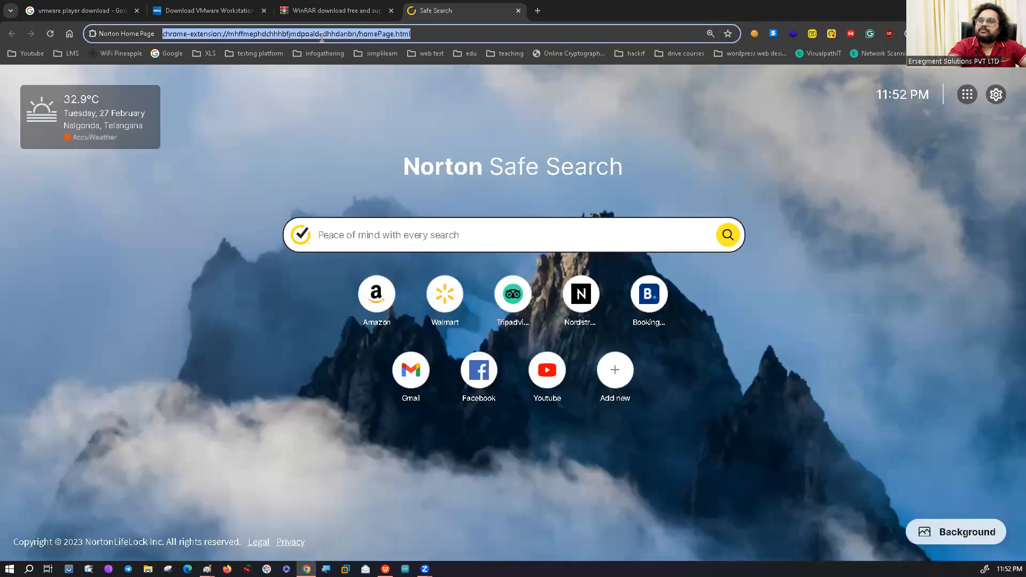
pyautogui.write('kali.org')
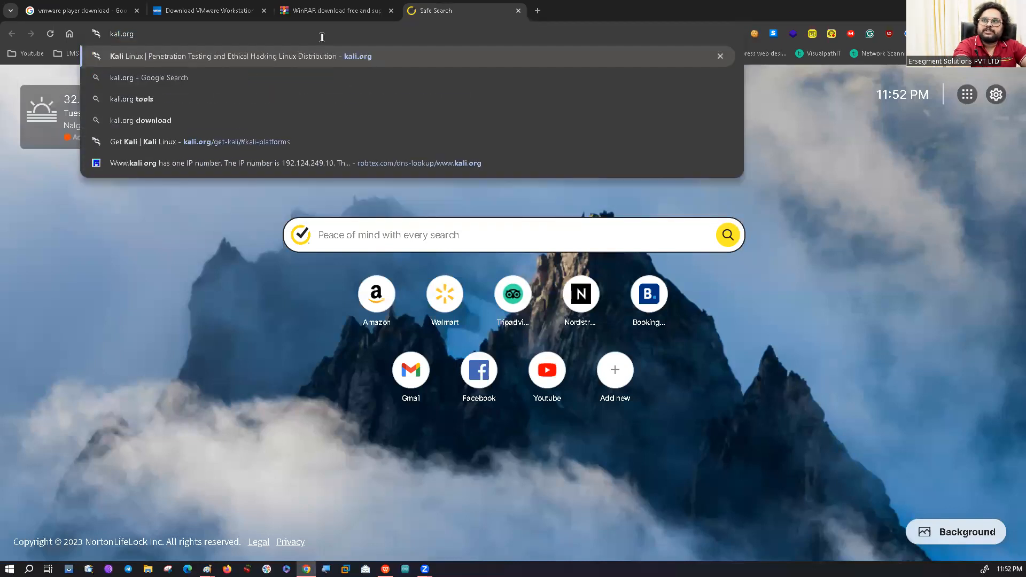
pyautogui.press('Return')
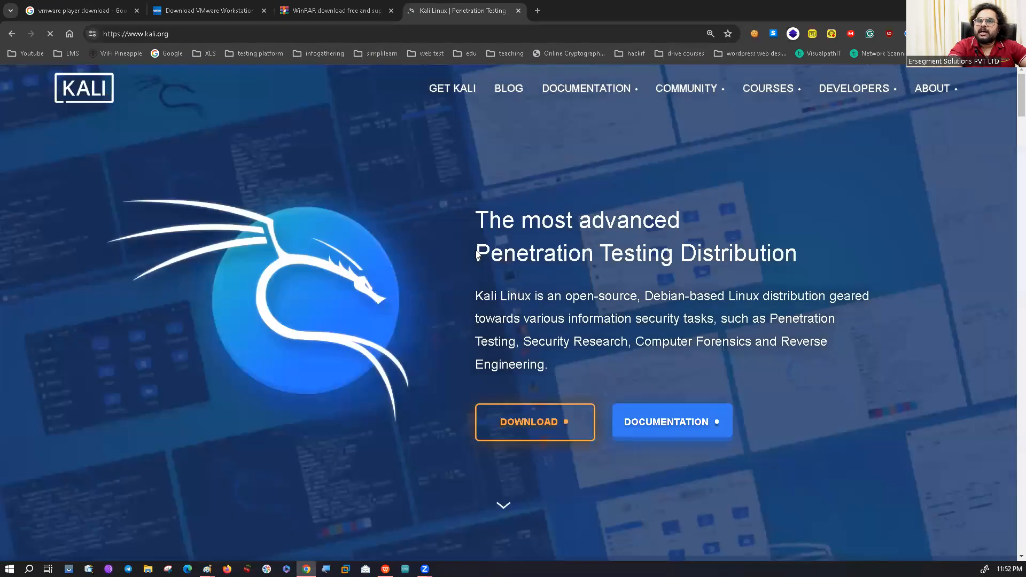
pyautogui.click(527, 432)
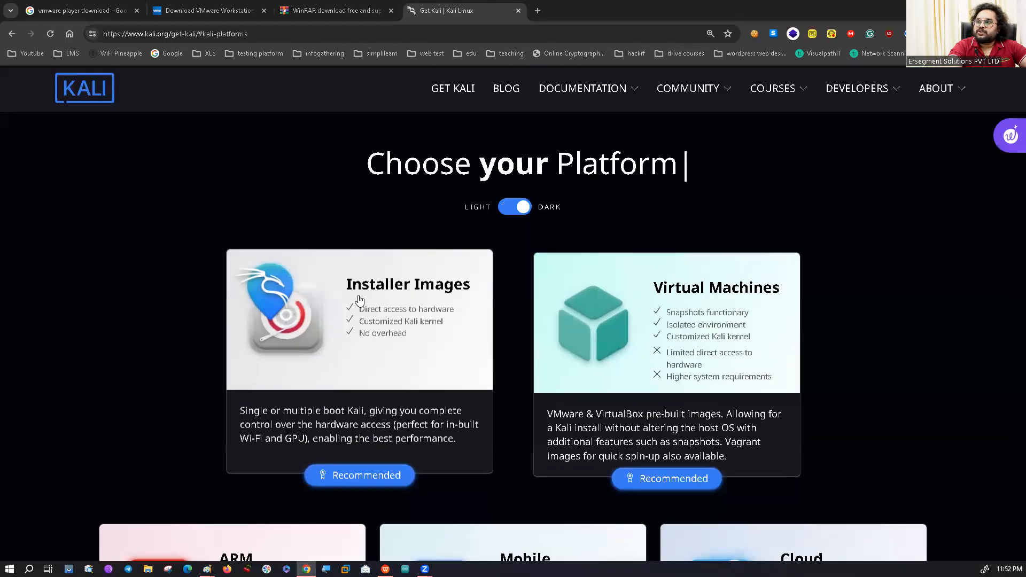
# Open the Virtual Machines platform and bring the 64-bit pre-built images into view.
pyautogui.press('ctrl')
pyautogui.press('ctrl')
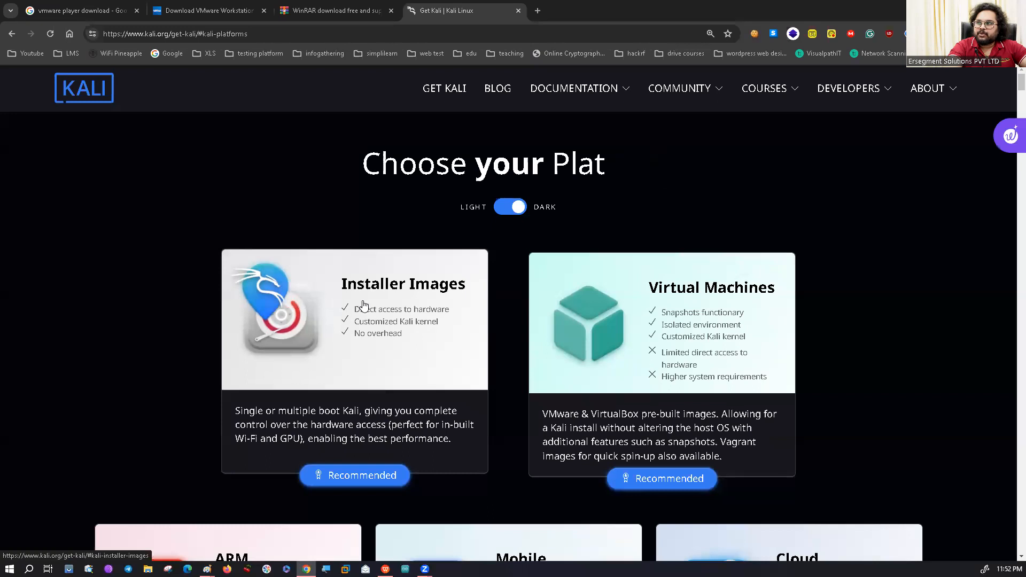
pyautogui.press('ctrl')
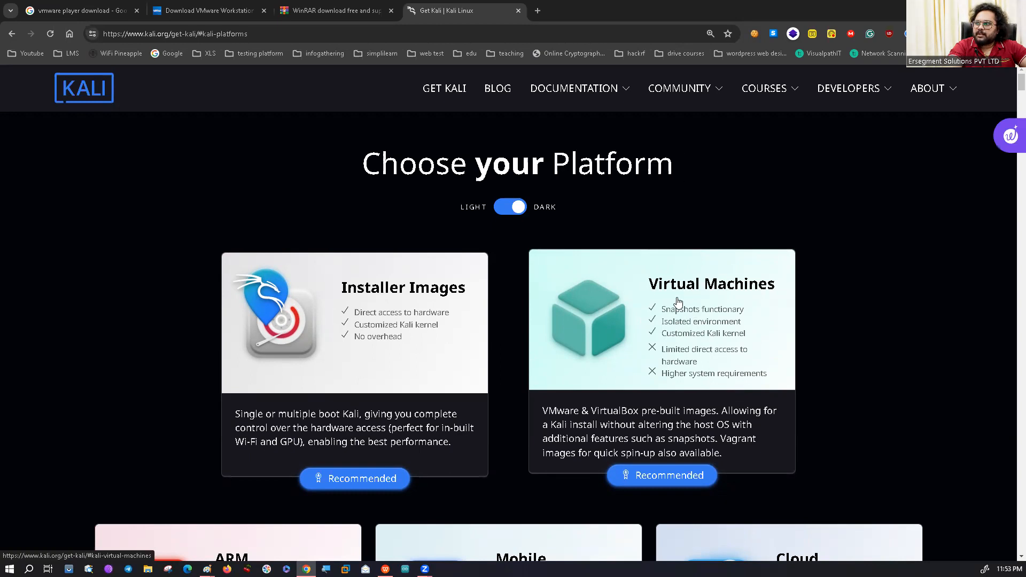
pyautogui.click(678, 303)
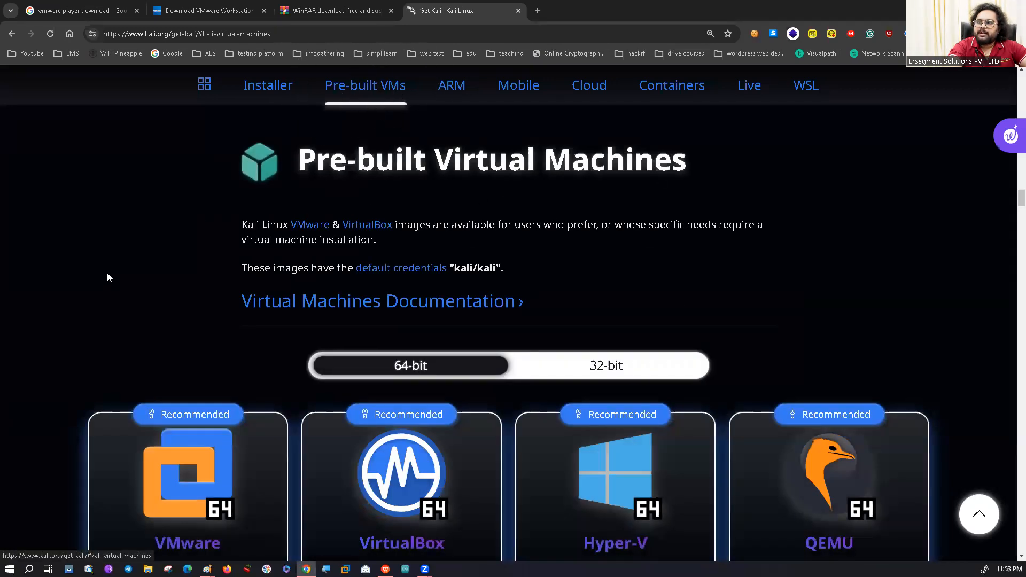
pyautogui.scroll(-3, 108, 283)
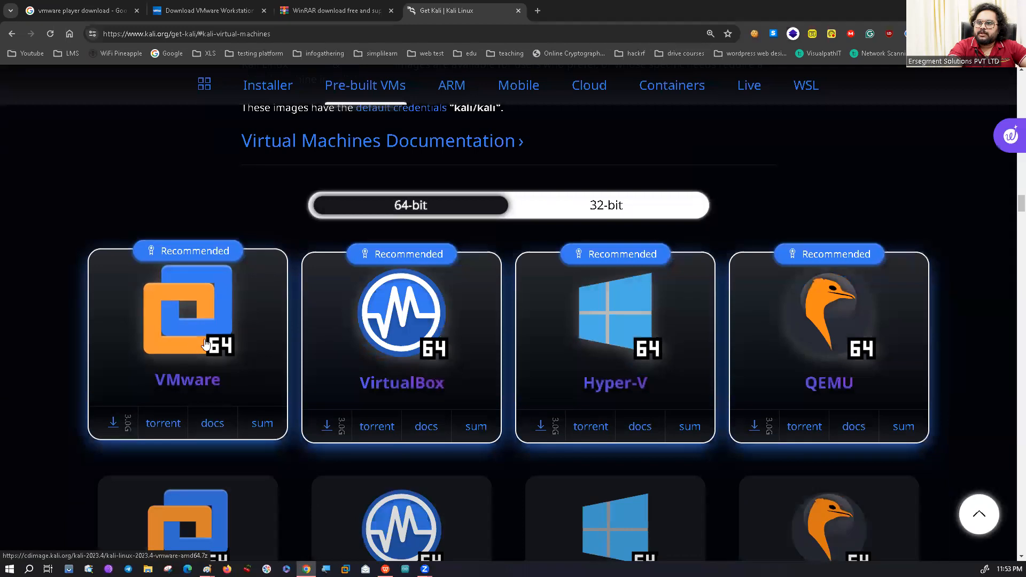
pyautogui.scroll(-1, 204, 343)
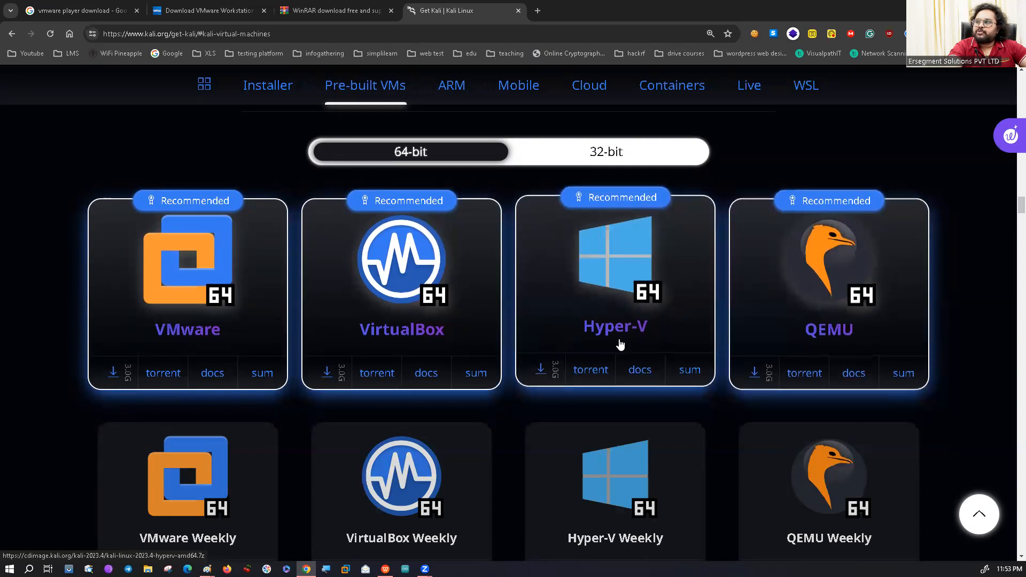
# Examine the 64-bit pre-built virtual machine options, enlarging the page to 175% to inspect the VMware image's download link.
pyautogui.press('ctrl')
pyautogui.press('ctrl')
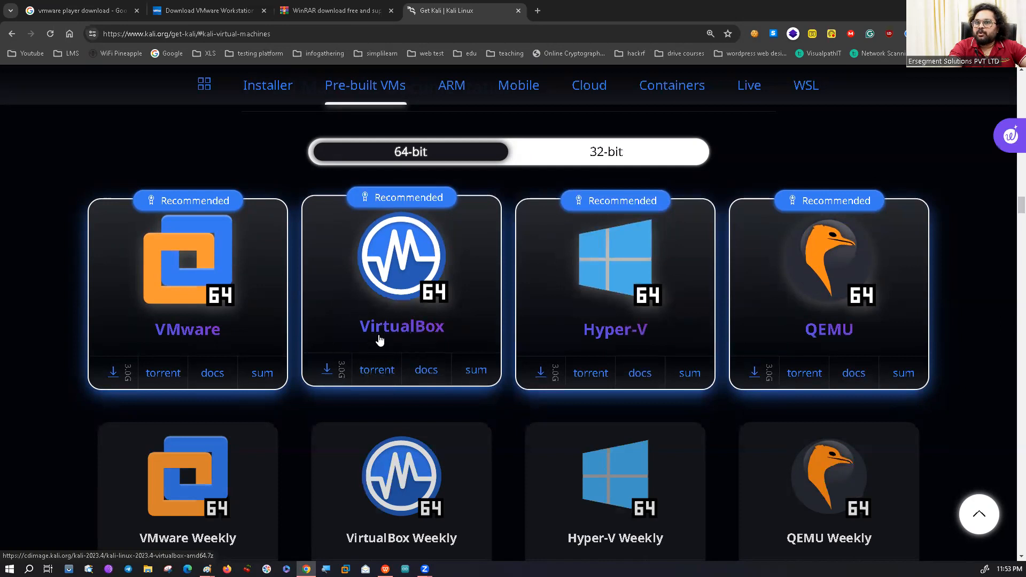
pyautogui.press('ctrl')
pyautogui.press('ctrl')
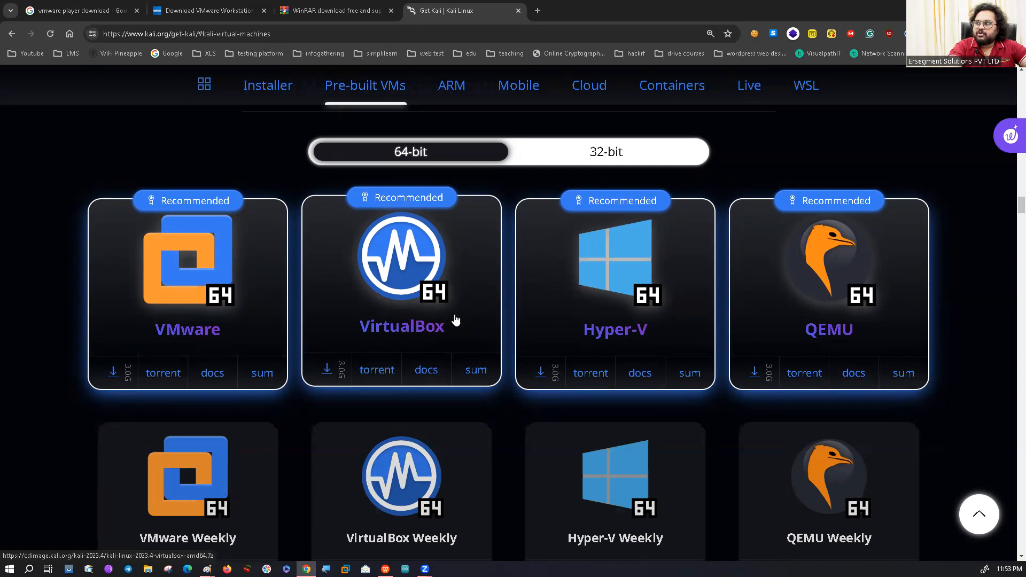
pyautogui.press('ctrl')
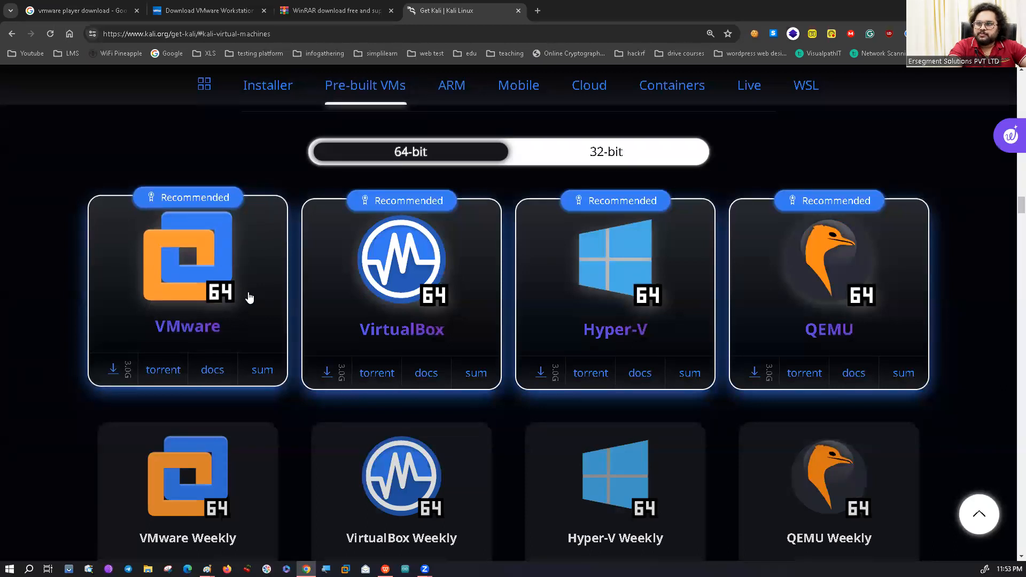
pyautogui.click(186, 326)
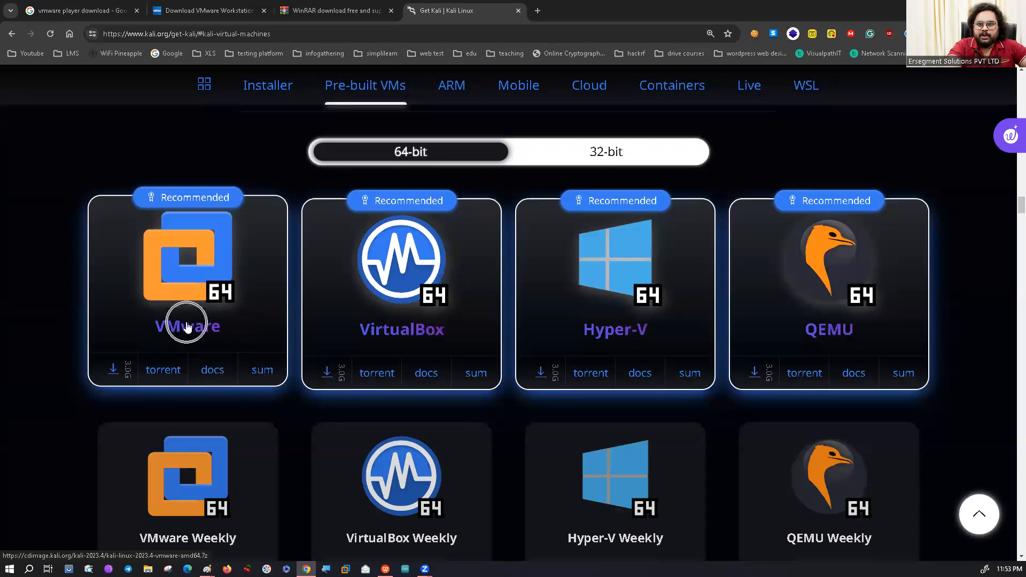
pyautogui.click(113, 373)
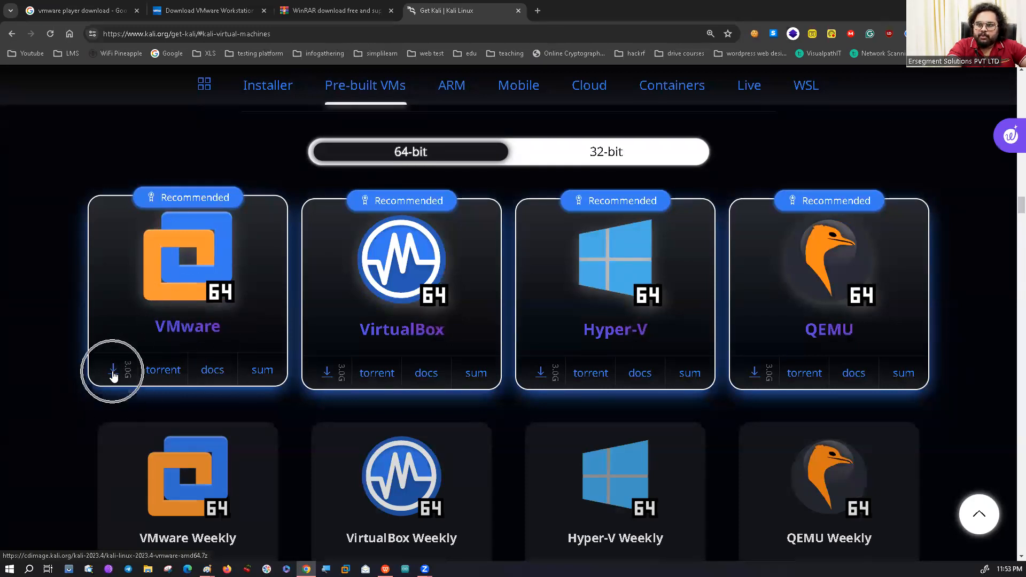
pyautogui.scroll(2, 113, 374)
pyautogui.scroll(-3, 113, 374)
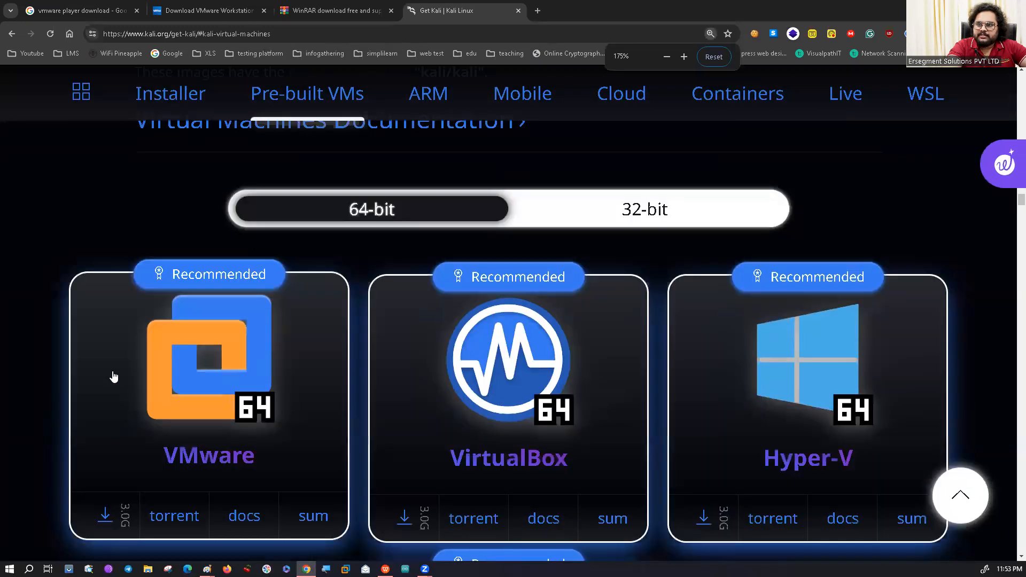
pyautogui.click(114, 467)
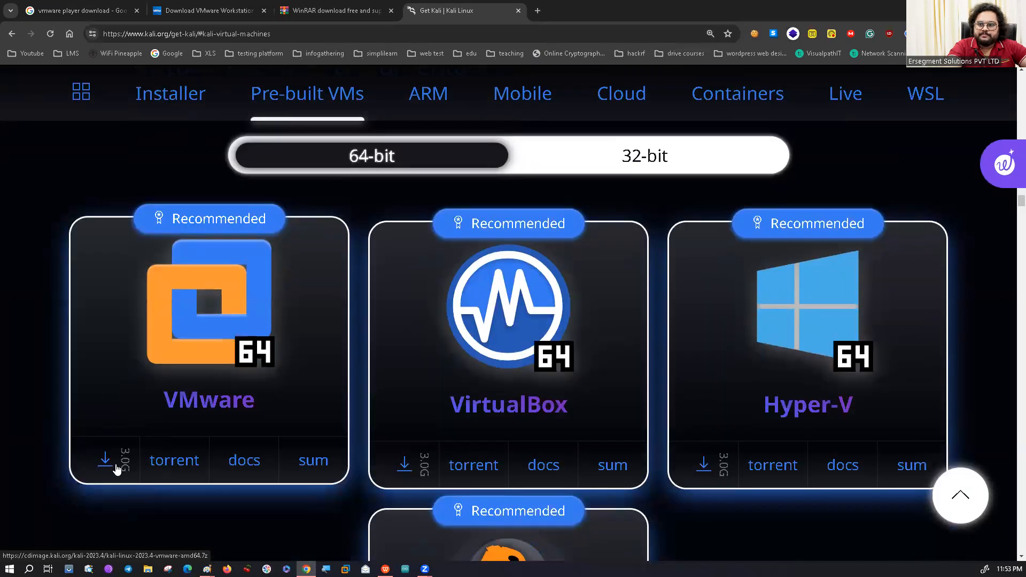
pyautogui.press('ctrl')
pyautogui.press('ctrl')
pyautogui.press('ctrl')
pyautogui.press('ctrl')
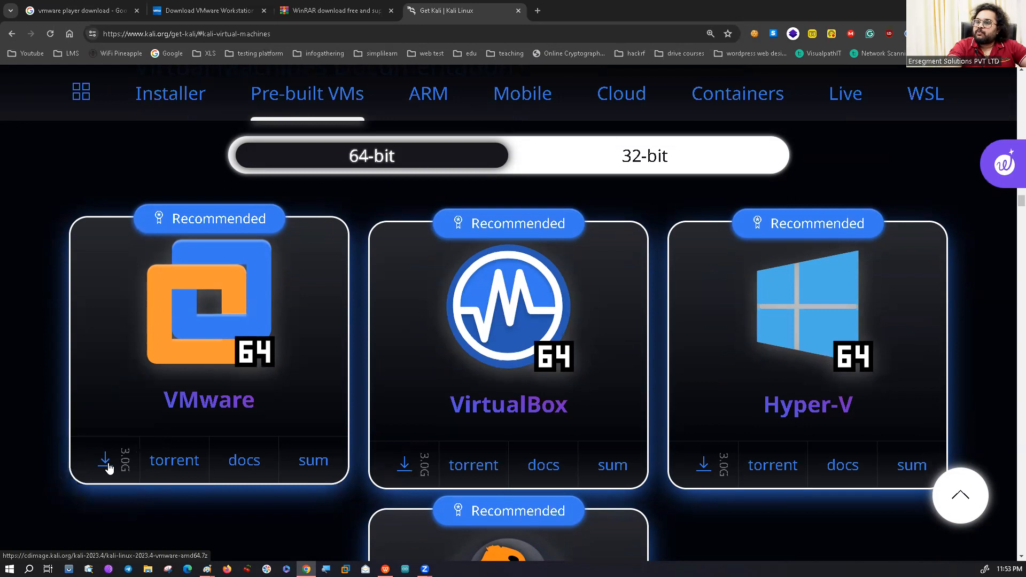
pyautogui.press('ctrl')
pyautogui.press('ctrl')
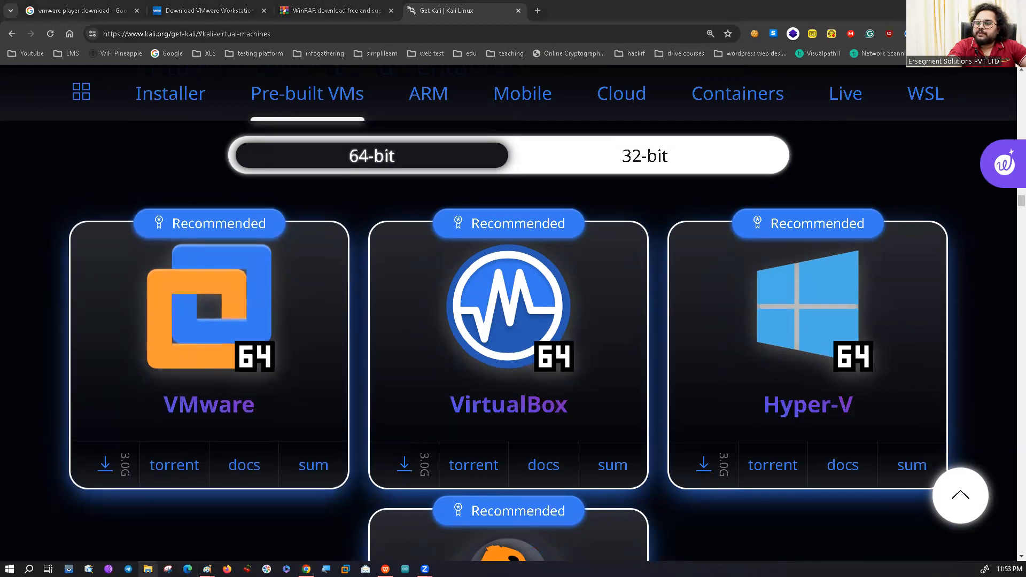
# Switch to File Explorer, maximize it and open the folder C:\vmwares\kali\vmware.
pyautogui.click(148, 568)
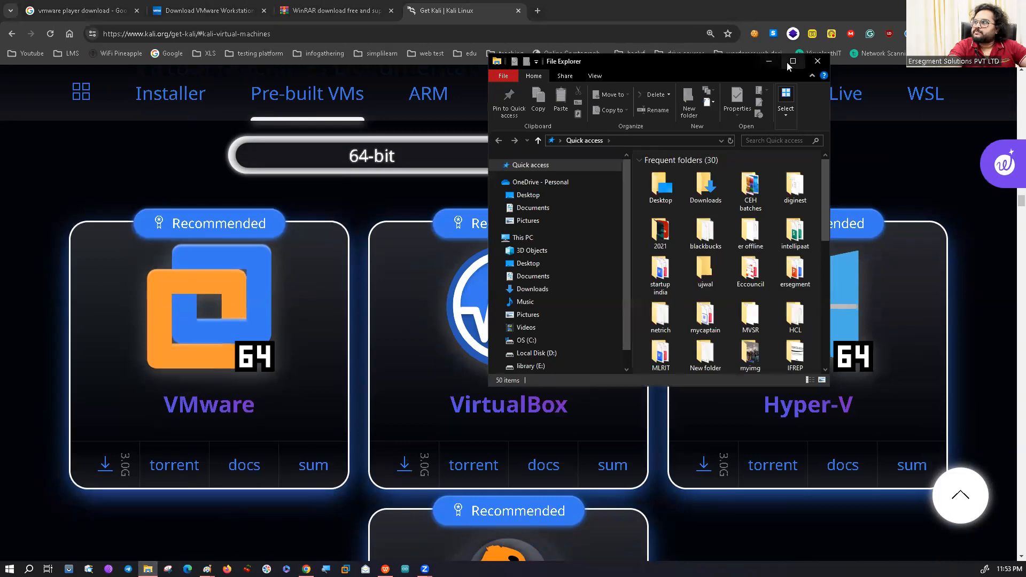
pyautogui.click(791, 62)
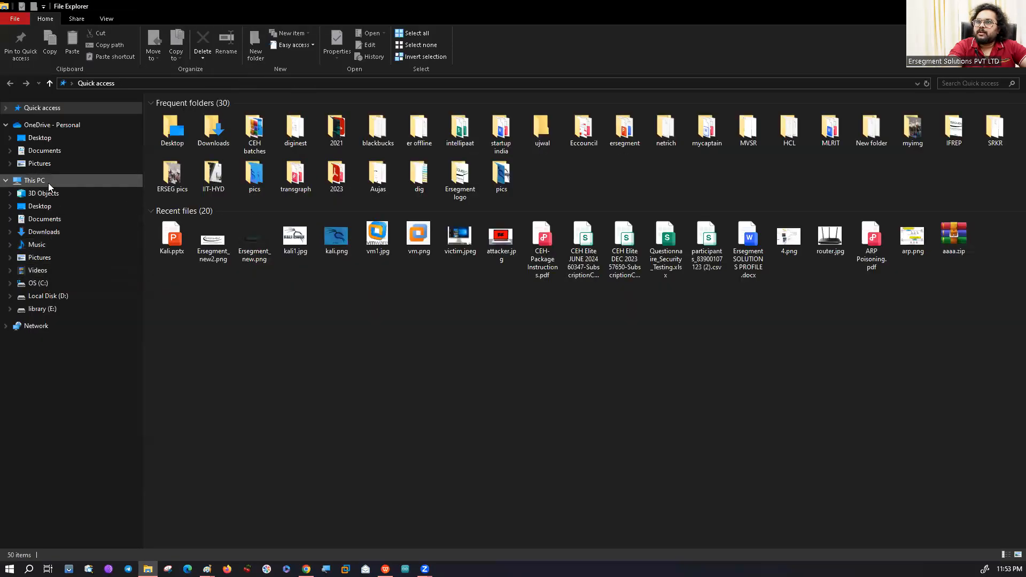
pyautogui.click(48, 179)
pyautogui.click(239, 203)
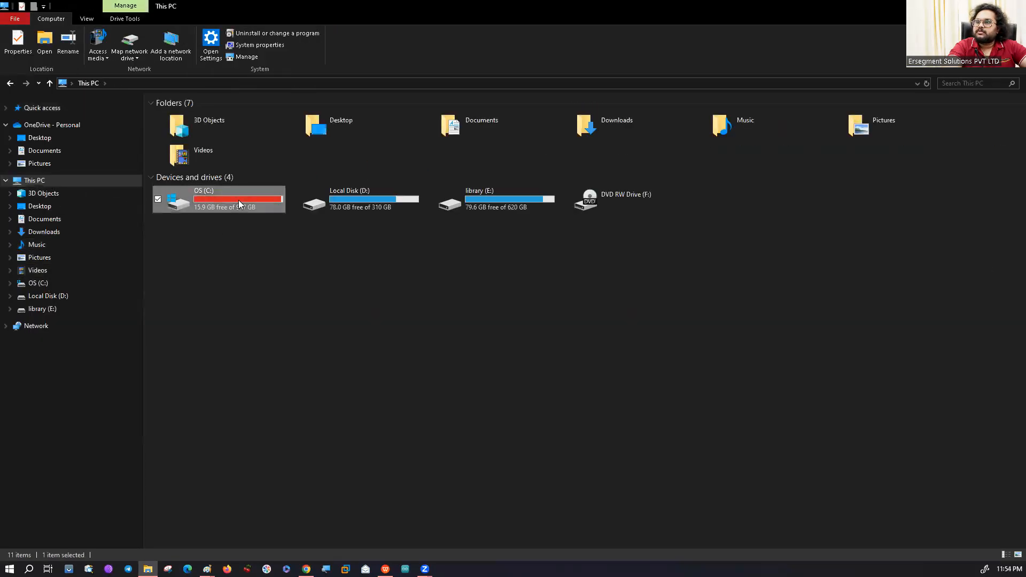
pyautogui.doubleClick(239, 202)
pyautogui.scroll(-1, 321, 428)
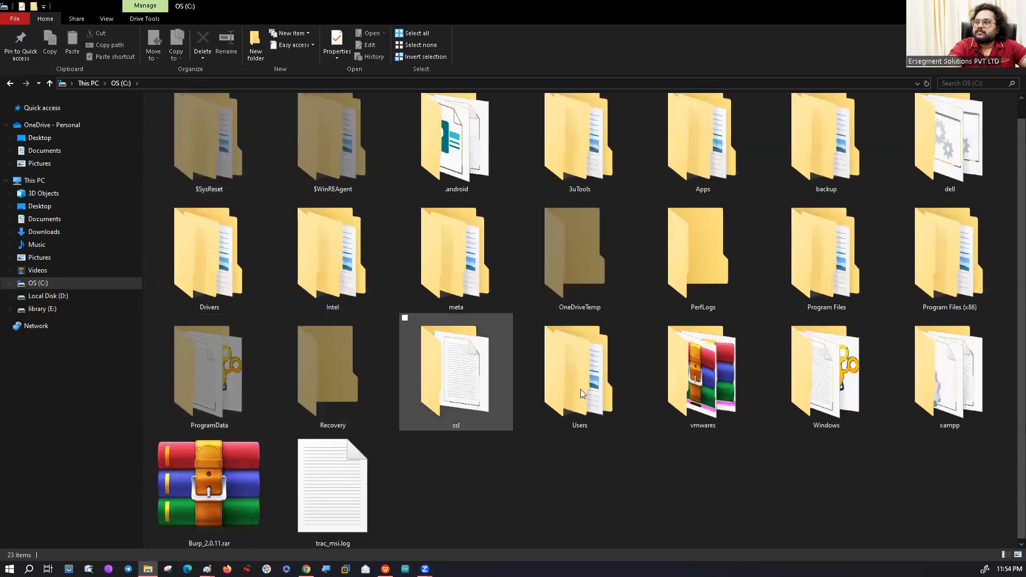
pyautogui.doubleClick(748, 396)
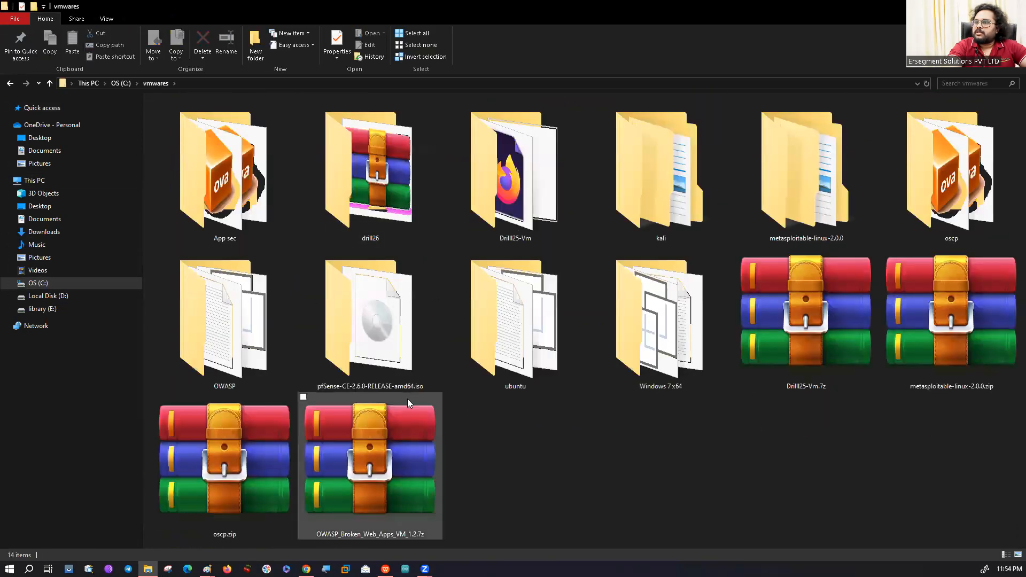
pyautogui.doubleClick(687, 181)
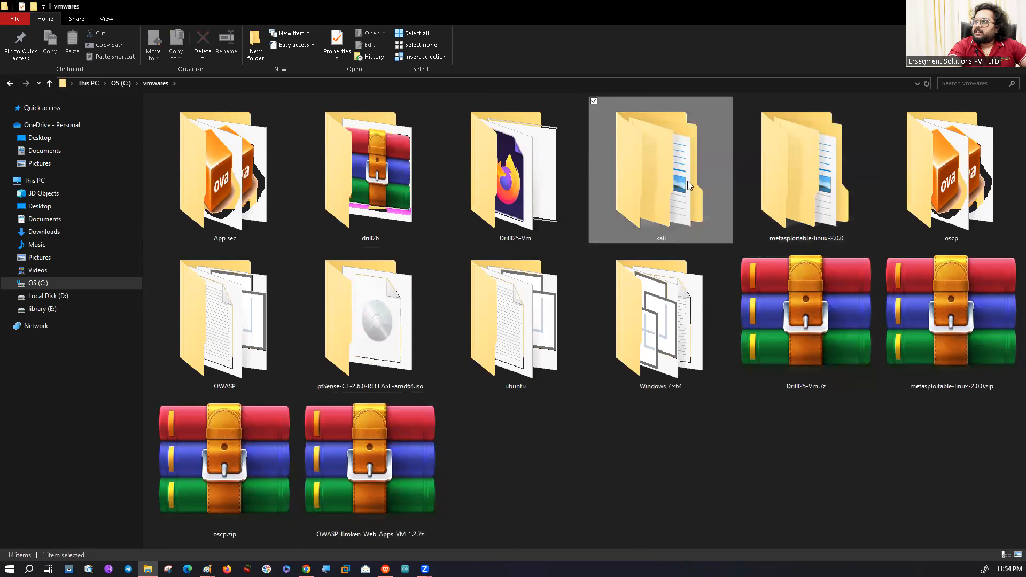
pyautogui.doubleClick(338, 103)
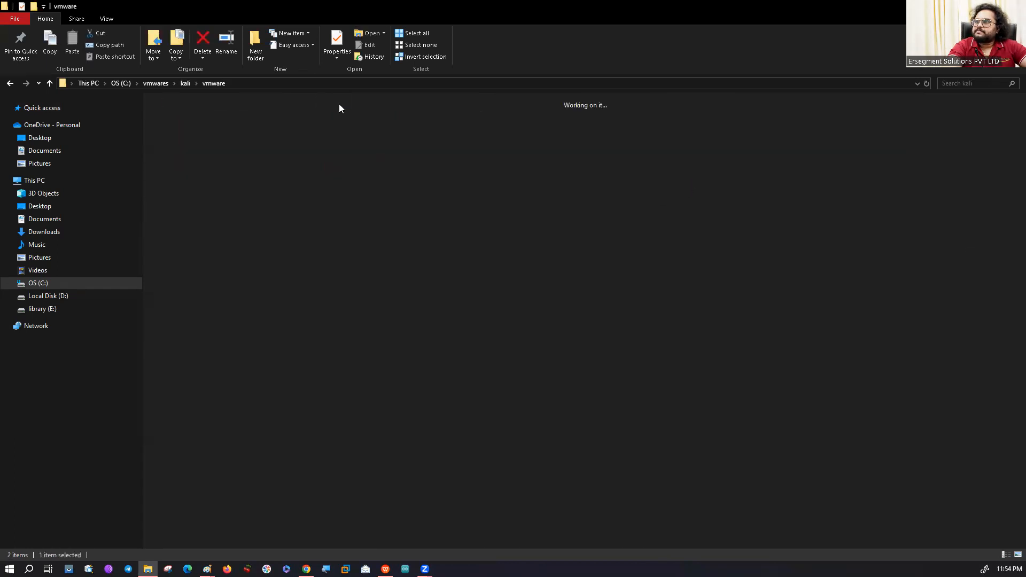
# Examine the WinRAR extraction options available for the kali-linux-2022.2-vmware-amd64.7z archive.
pyautogui.click(374, 199)
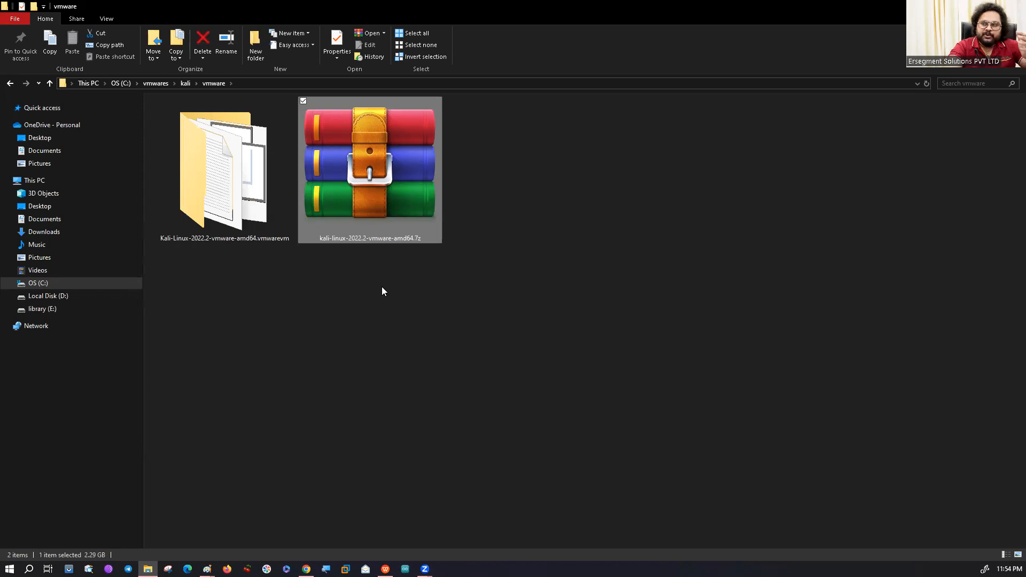
pyautogui.rightClick(400, 198)
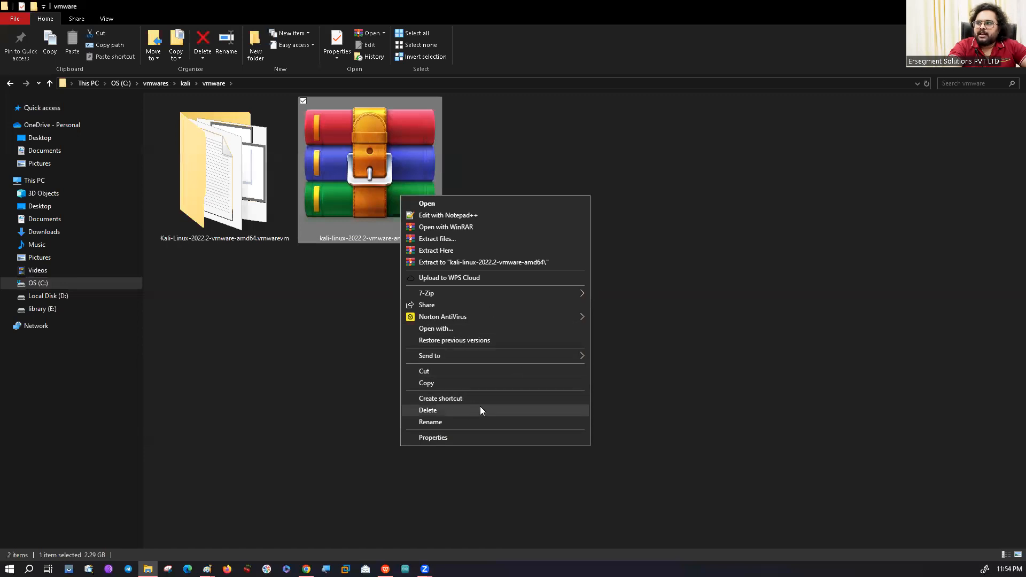
pyautogui.moveTo(529, 355)
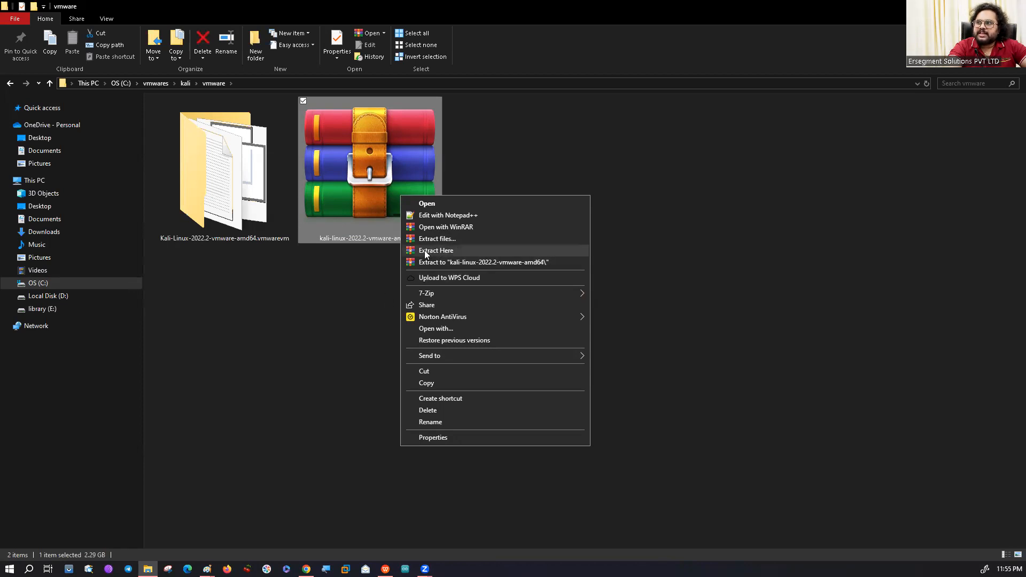
pyautogui.click(335, 276)
# Open the extracted Kali-Linux-2022.2-vmware-amd64.vmwarevm folder and select the Kali-Linux-2022.2-vmware-amd64.vmx file.
pyautogui.click(242, 211)
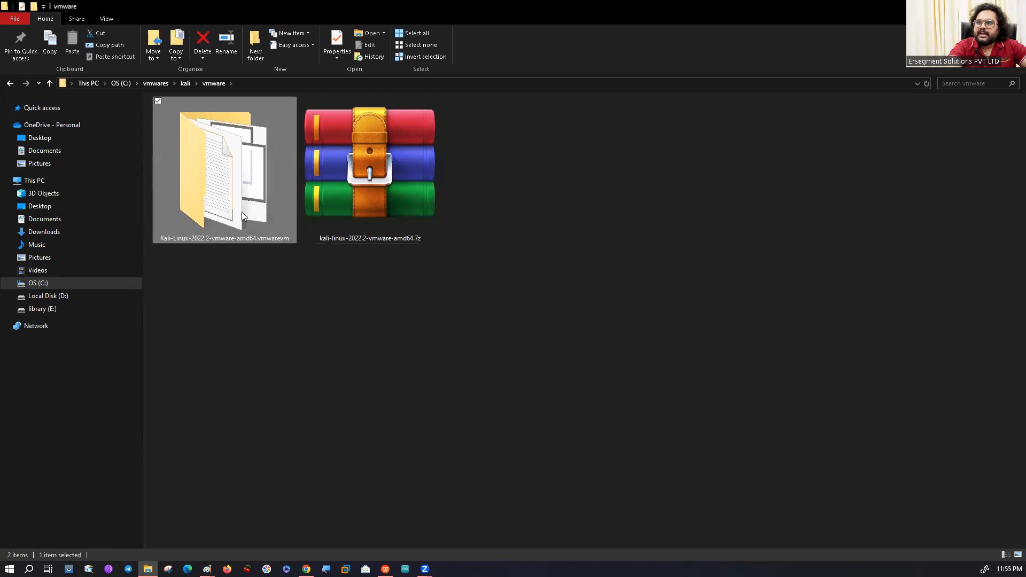
pyautogui.moveTo(262, 202)
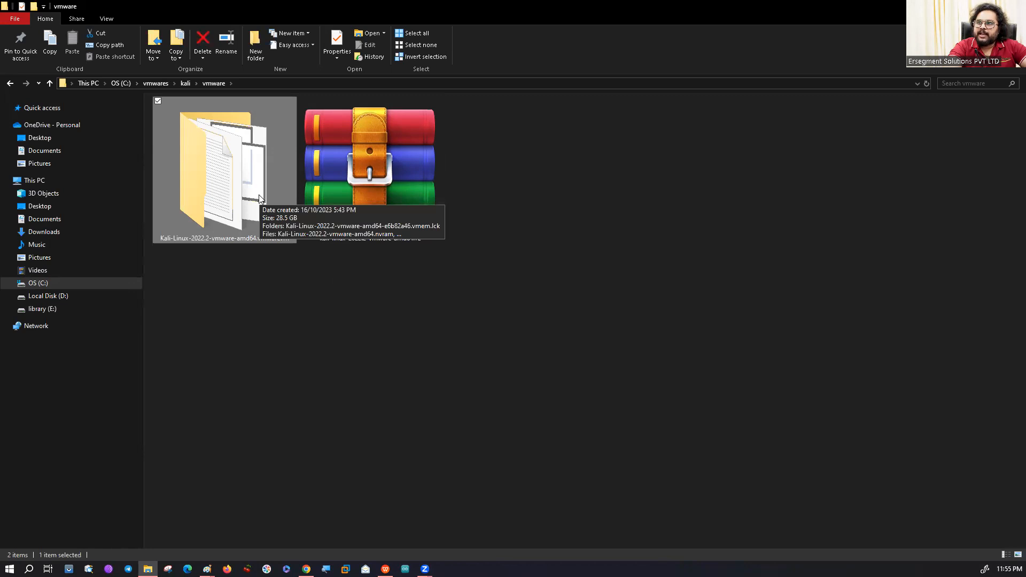
pyautogui.doubleClick(259, 198)
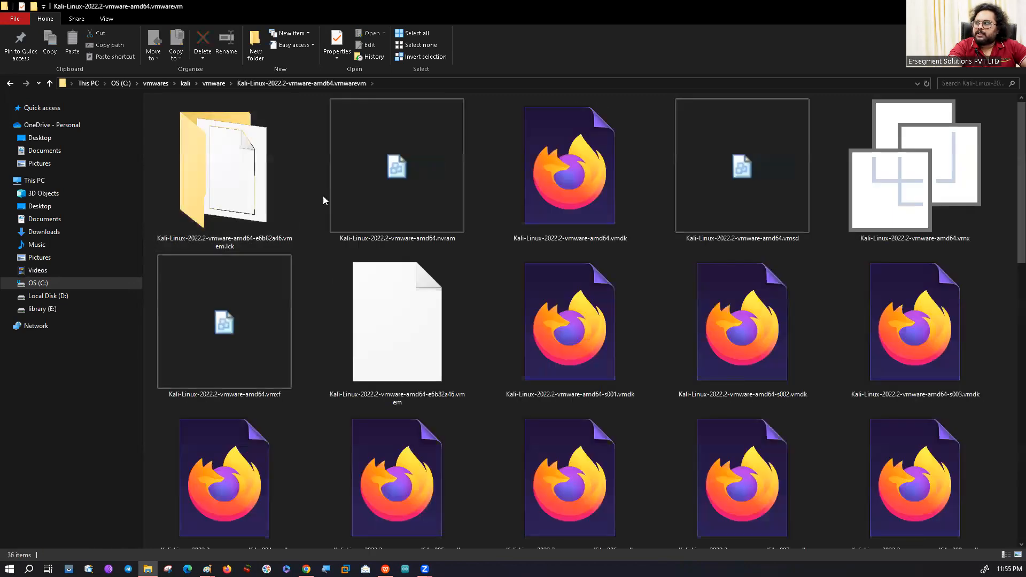
pyautogui.click(890, 182)
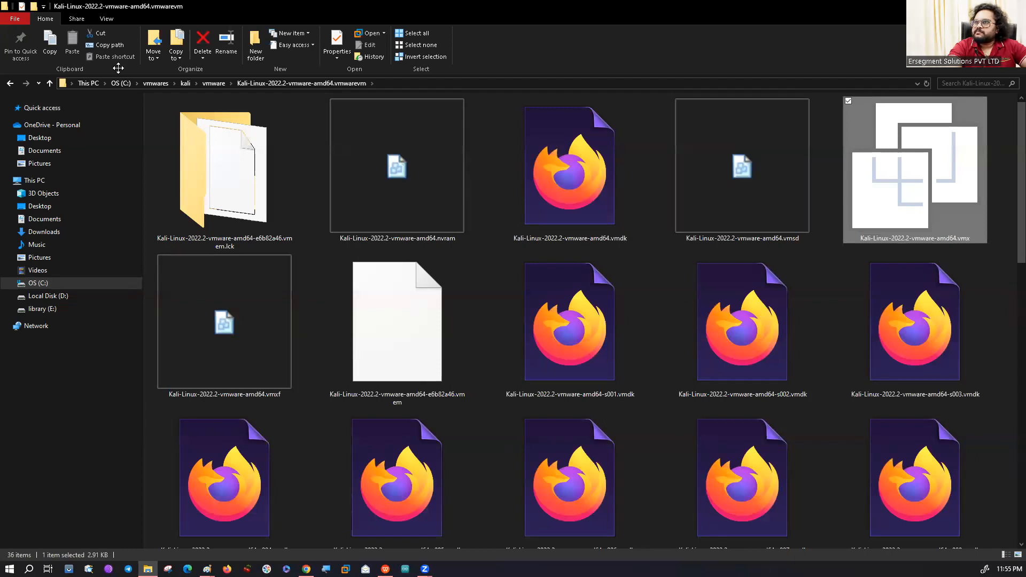
pyautogui.click(992, 175)
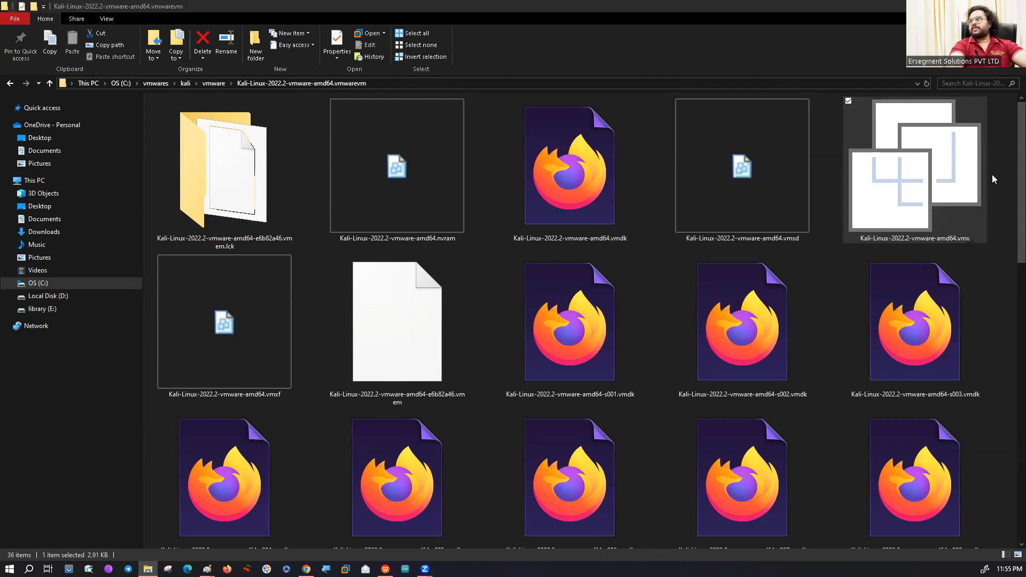
pyautogui.click(954, 195)
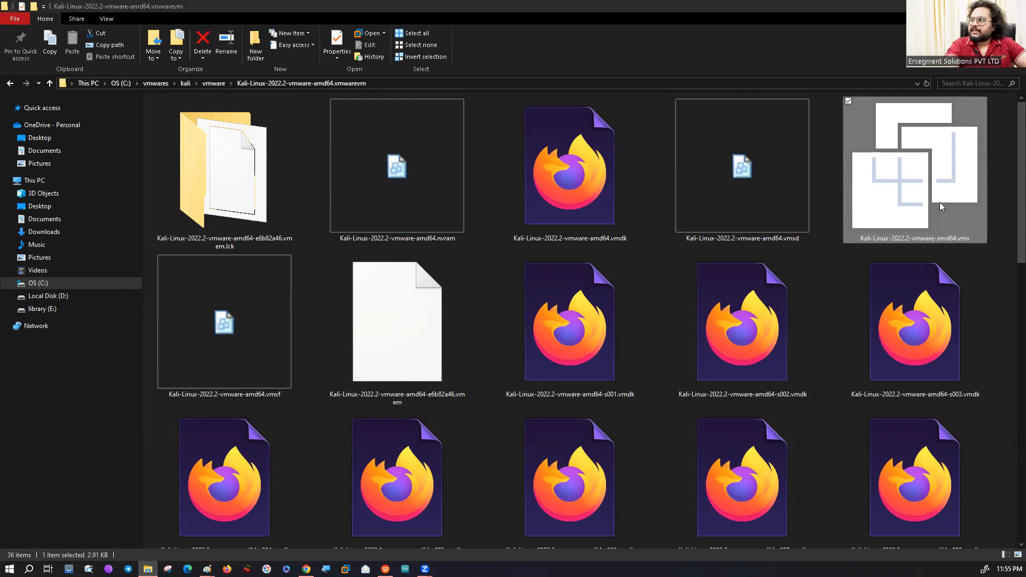
# Inspect which programs, such as VMware Player and VMware Workstation, can open the selected Kali .vmx file.
pyautogui.rightClick(941, 197)
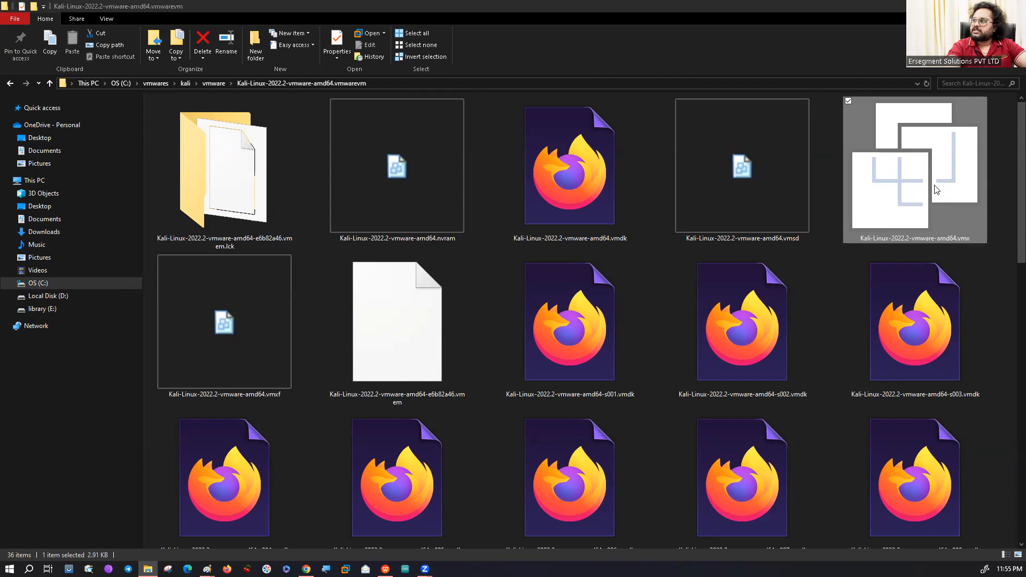
pyautogui.rightClick(920, 188)
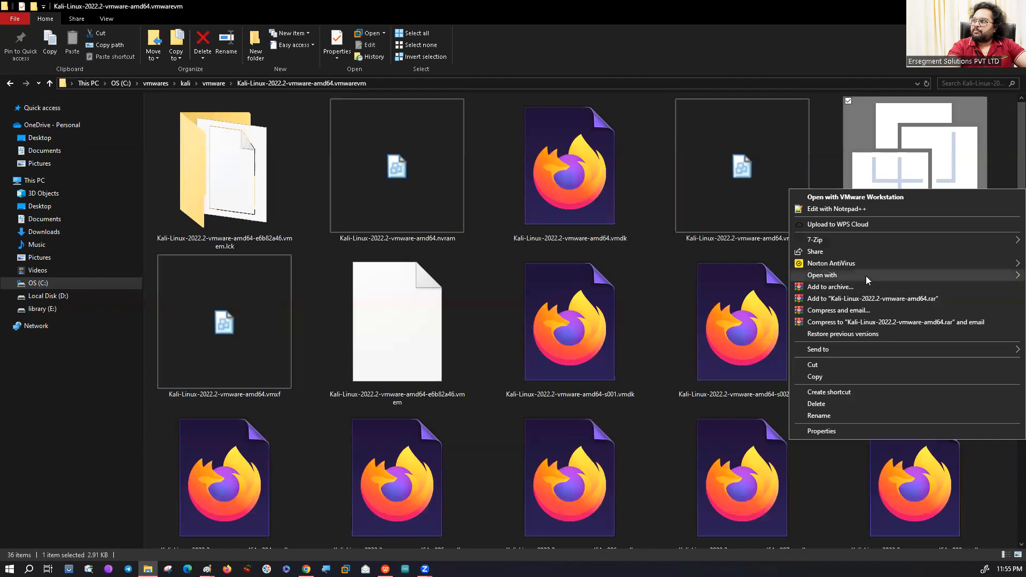
pyautogui.moveTo(839, 276)
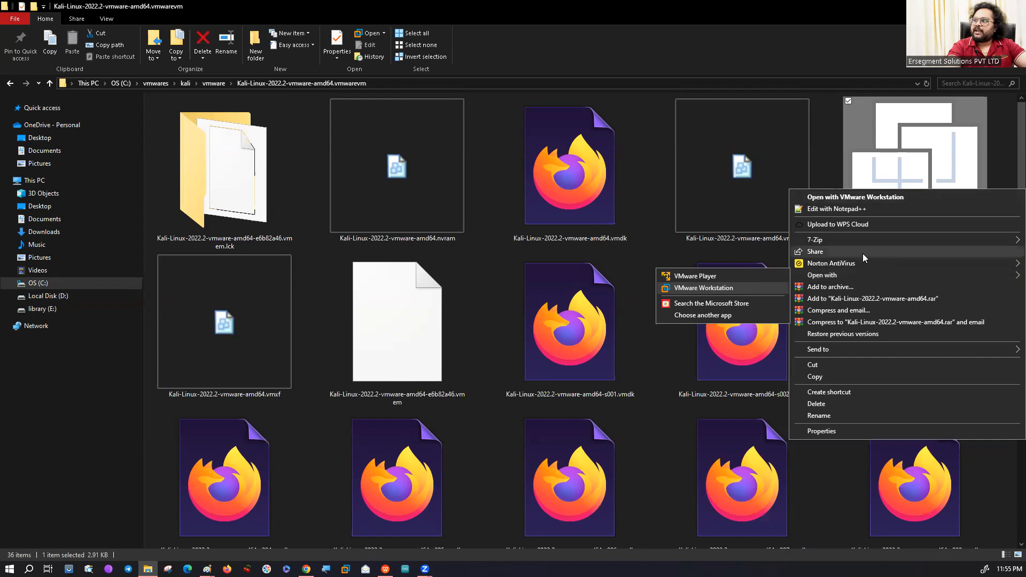
pyautogui.click(705, 292)
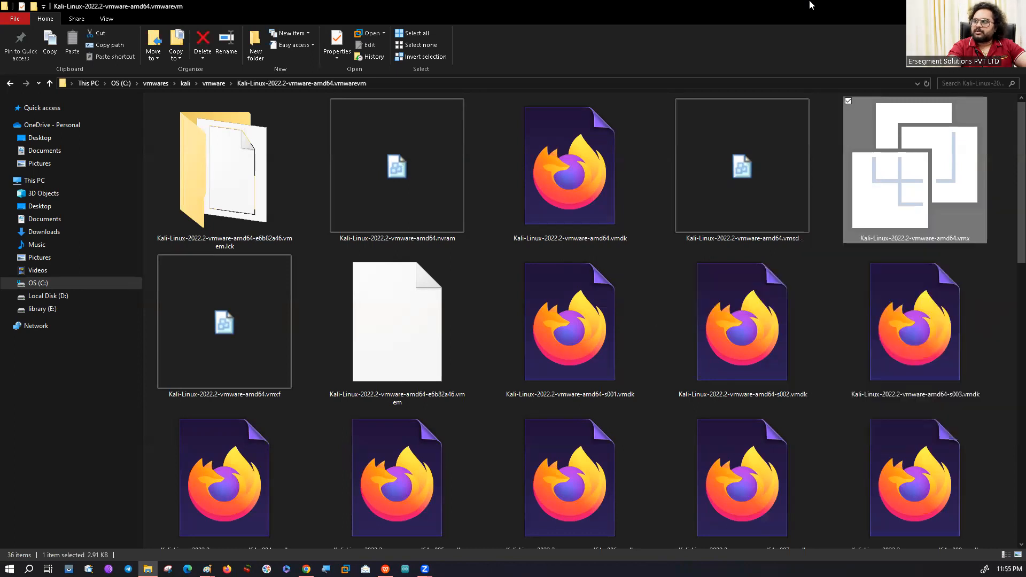
pyautogui.rightClick(917, 175)
pyautogui.moveTo(871, 259)
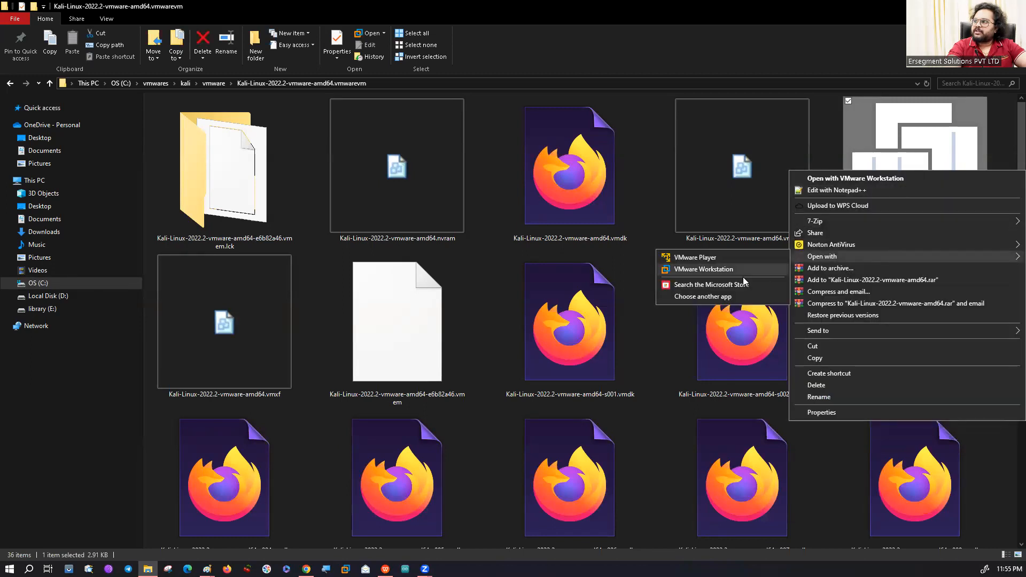
pyautogui.click(800, 36)
# Put File Explorer away and switch to VMware Workstation.
pyautogui.click(963, 7)
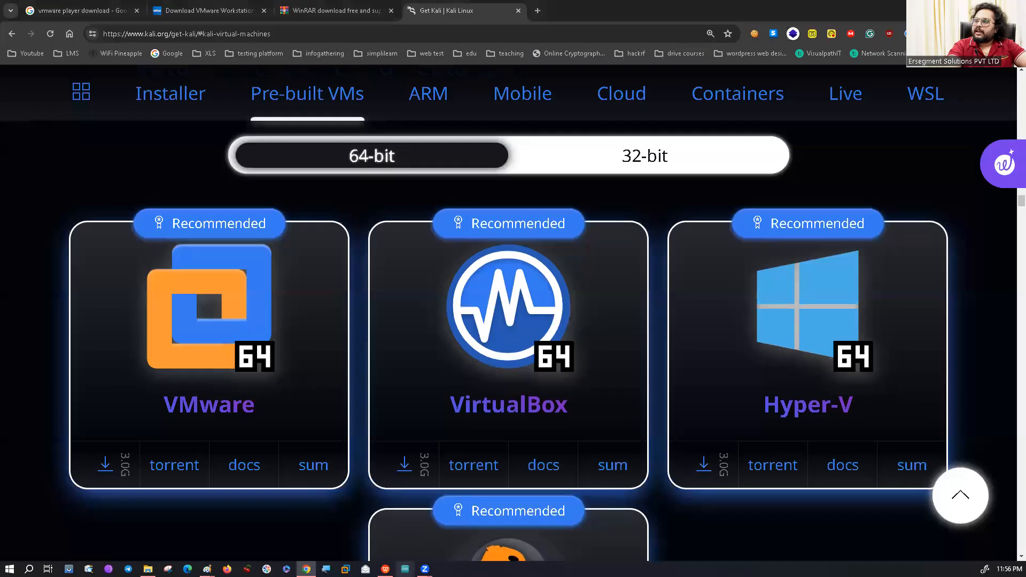
pyautogui.hotkey('alt', 'Tab')
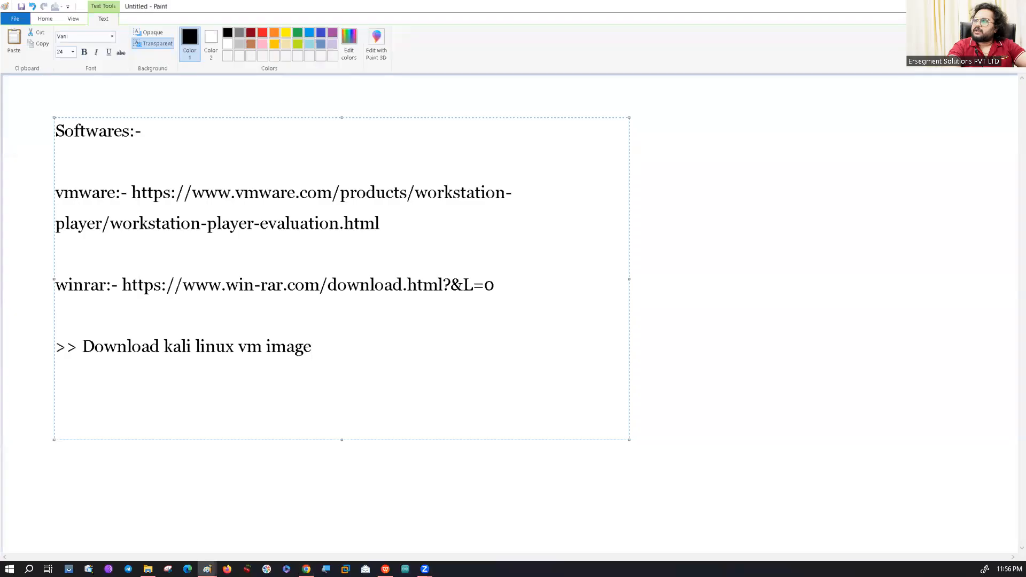
pyautogui.click(346, 569)
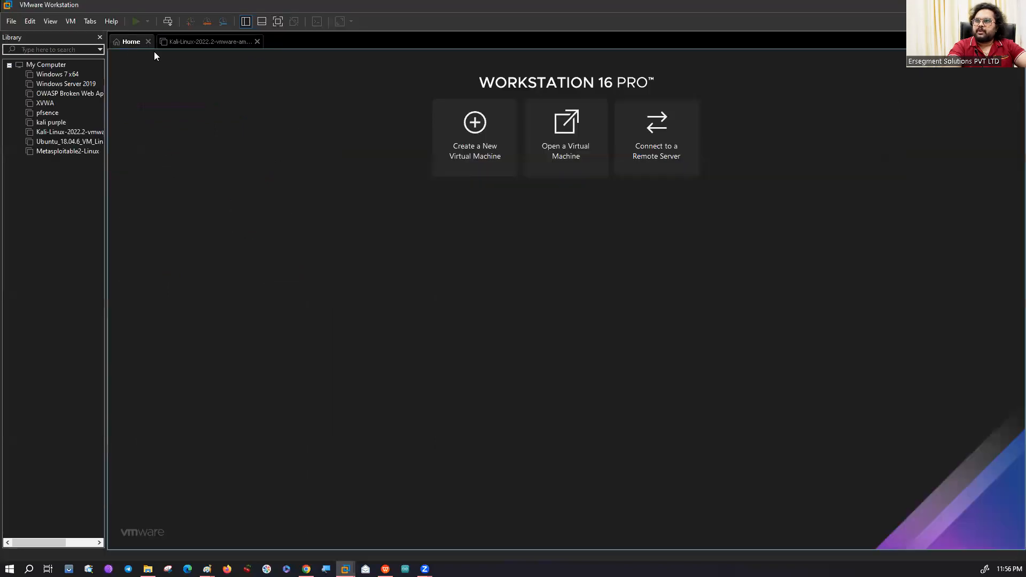
# Browse to Kali-Linux-2022.2-vmware-amd64.vmx under C:\vmwares\kali\vmware for opening a virtual machine, and cancel without opening it.
pyautogui.click(560, 157)
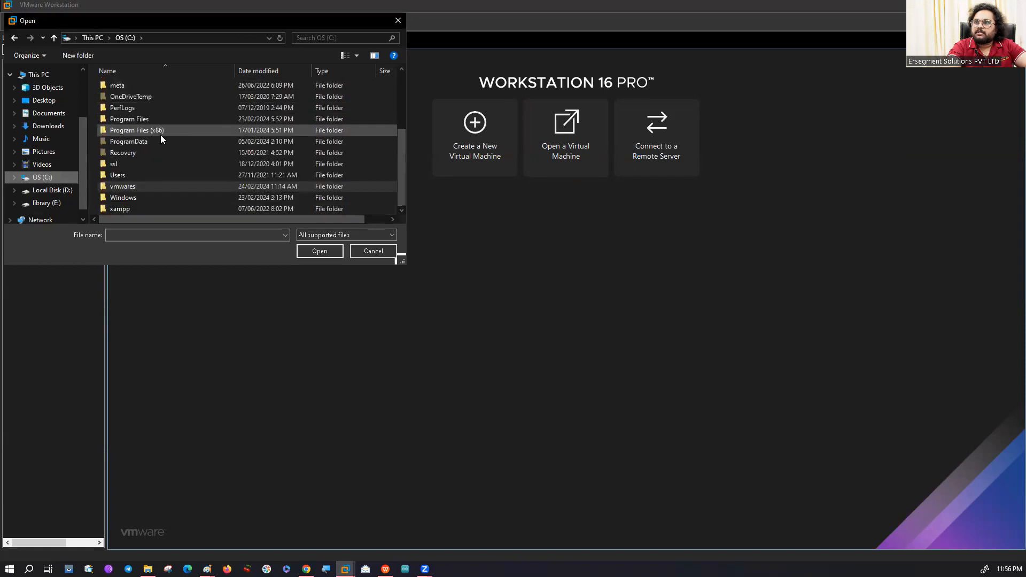
pyautogui.doubleClick(140, 189)
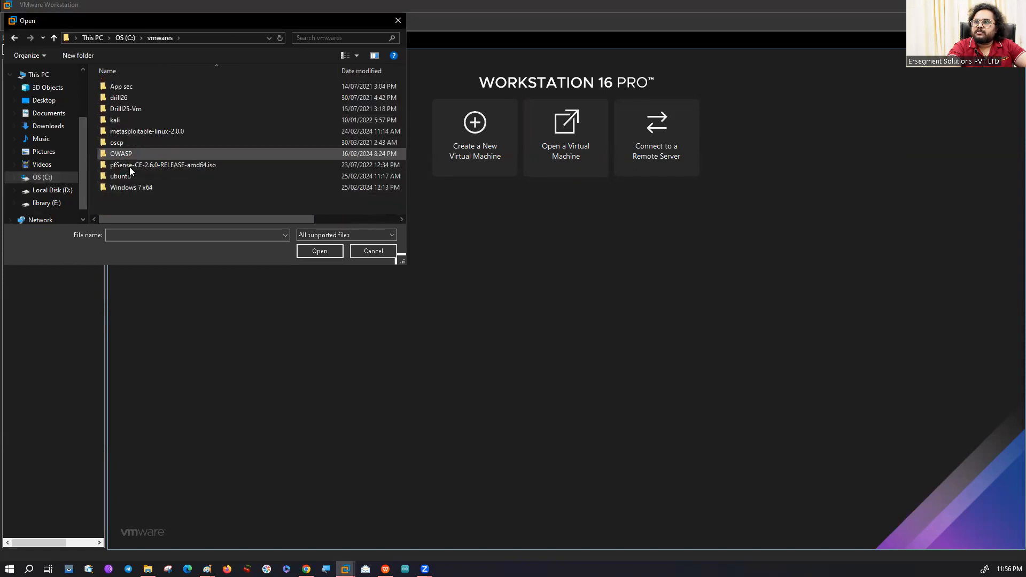
pyautogui.doubleClick(132, 120)
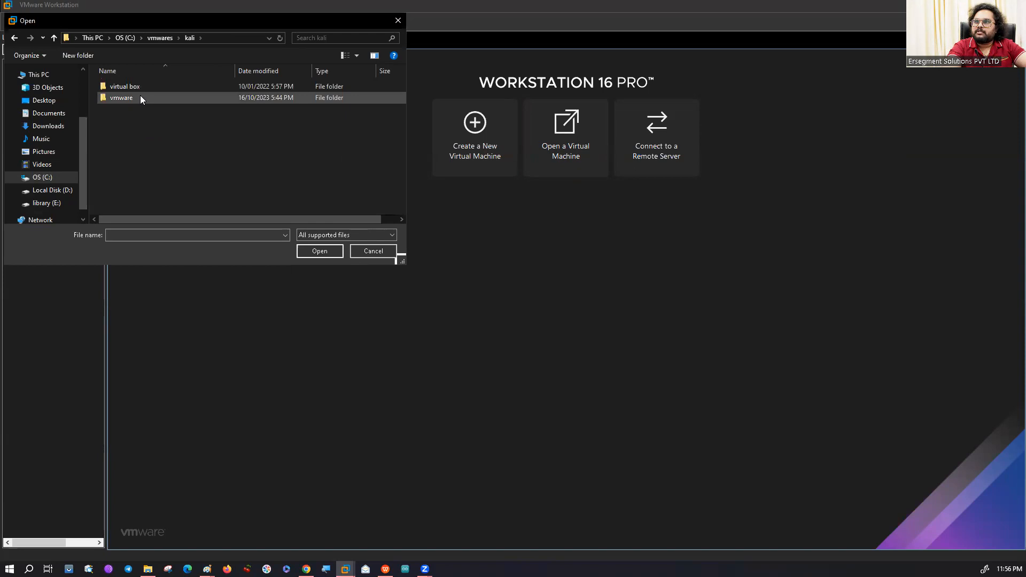
pyautogui.doubleClick(140, 94)
pyautogui.doubleClick(140, 87)
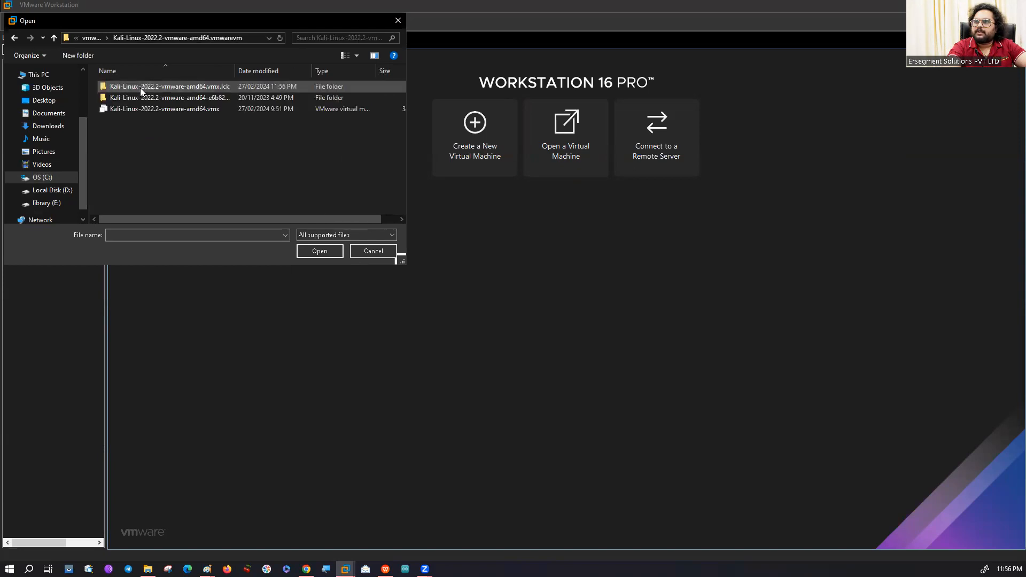
pyautogui.click(139, 110)
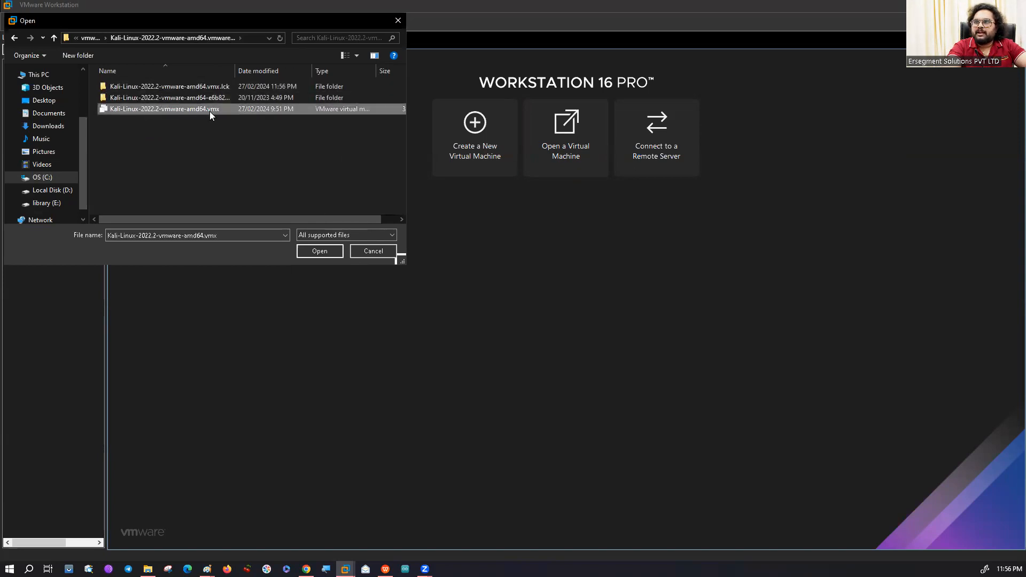
pyautogui.press('ctrl')
pyautogui.press('ctrl')
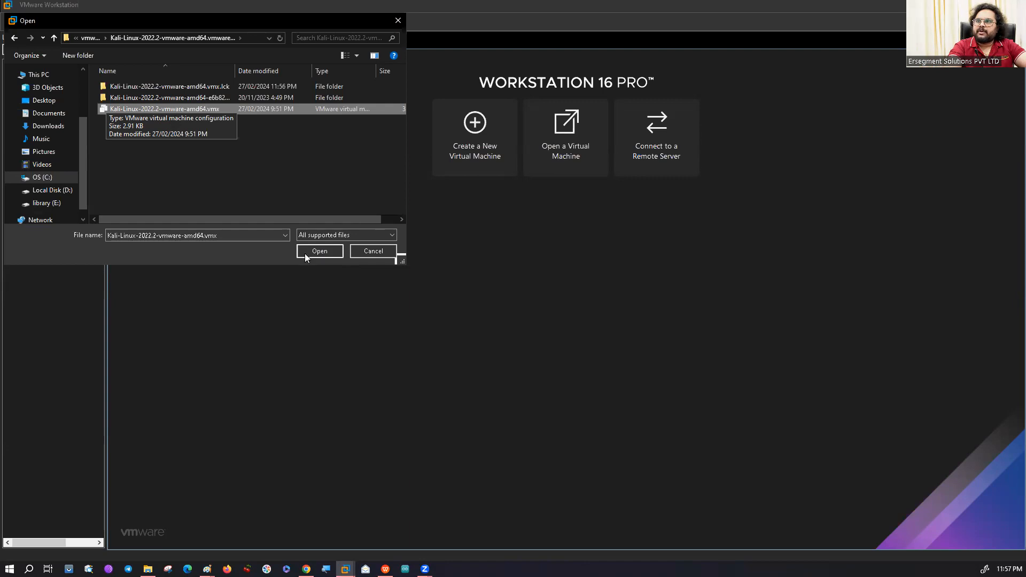
pyautogui.click(365, 252)
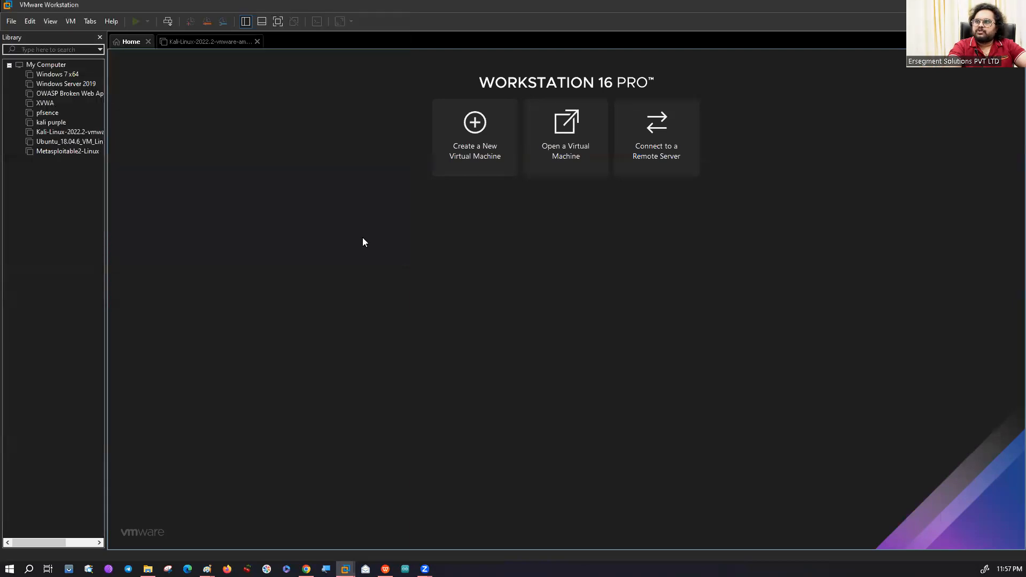
# Select the Kali-Linux-2022.2-vmware-amd64 virtual machine in the library, power it on and direct input to its display.
pyautogui.click(69, 132)
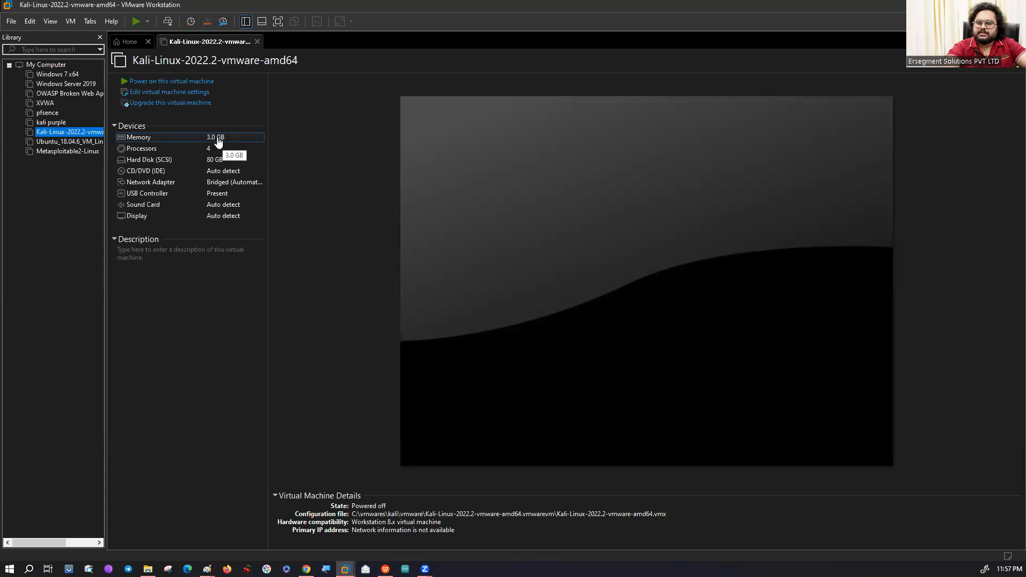
pyautogui.click(151, 82)
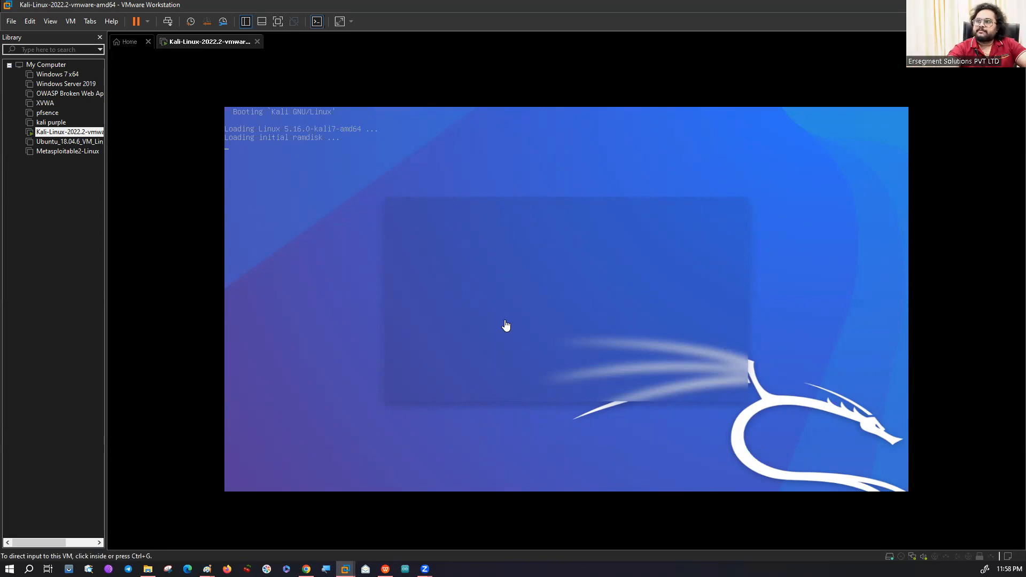
pyautogui.click(545, 327)
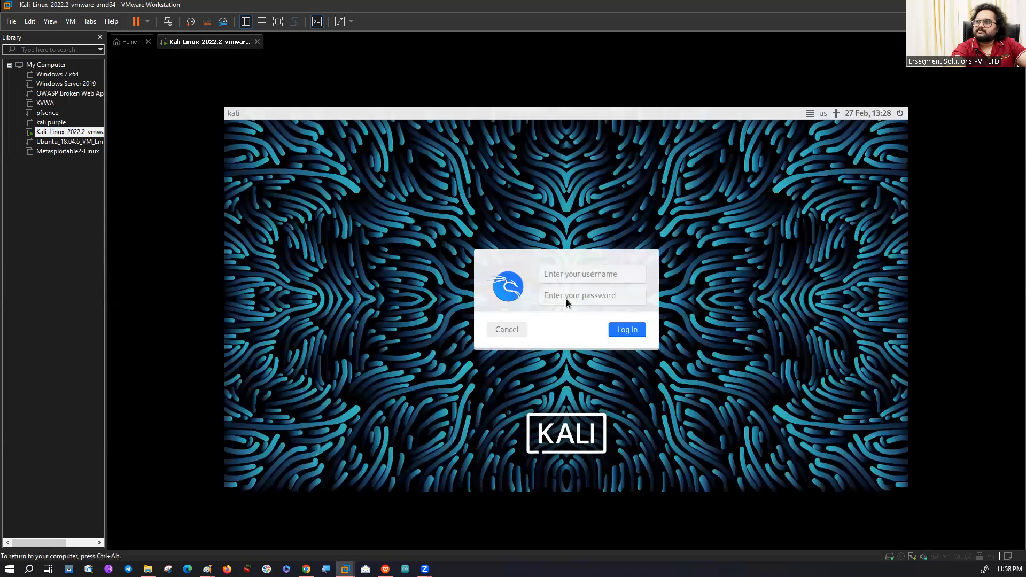
# Log in to the Kali virtual machine by entering the username and the account password.
pyautogui.click(614, 270)
pyautogui.write('kali')
pyautogui.press('Tab')
pyautogui.write('kali')
pyautogui.press('Return')
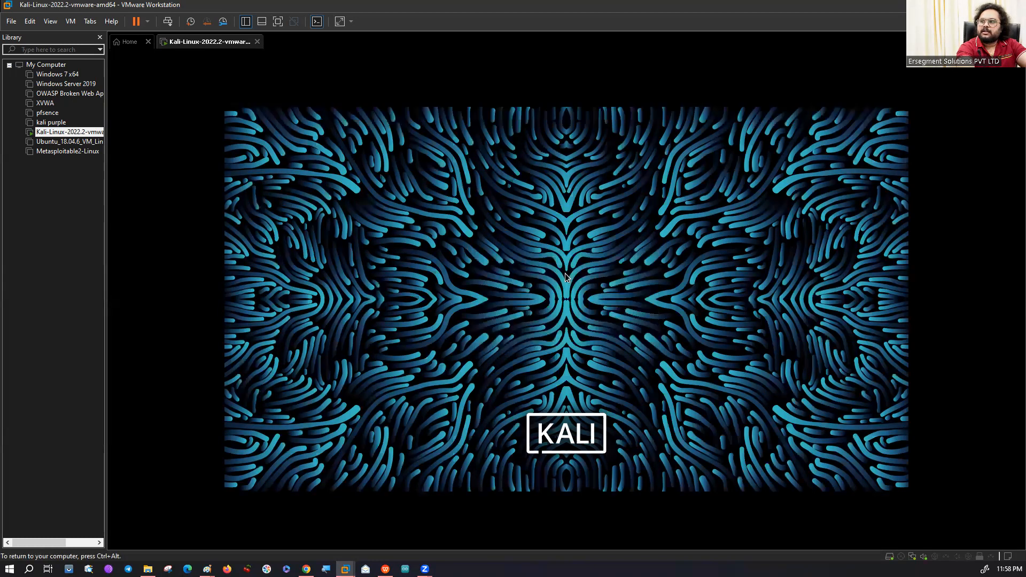
# Hide the virtual machine library, open a terminal on the Kali desktop and enlarge its text.
pyautogui.click(245, 22)
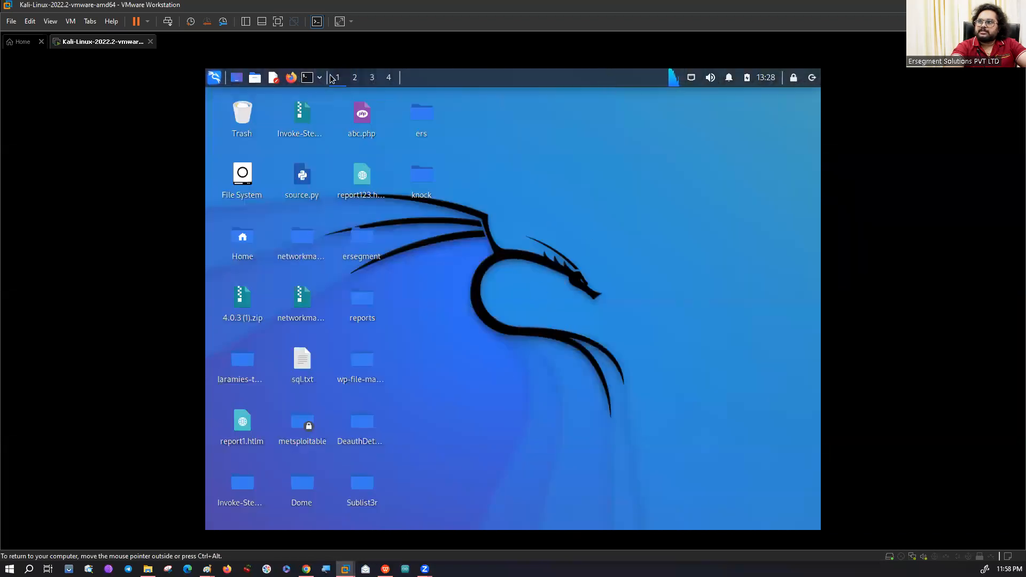
pyautogui.click(307, 79)
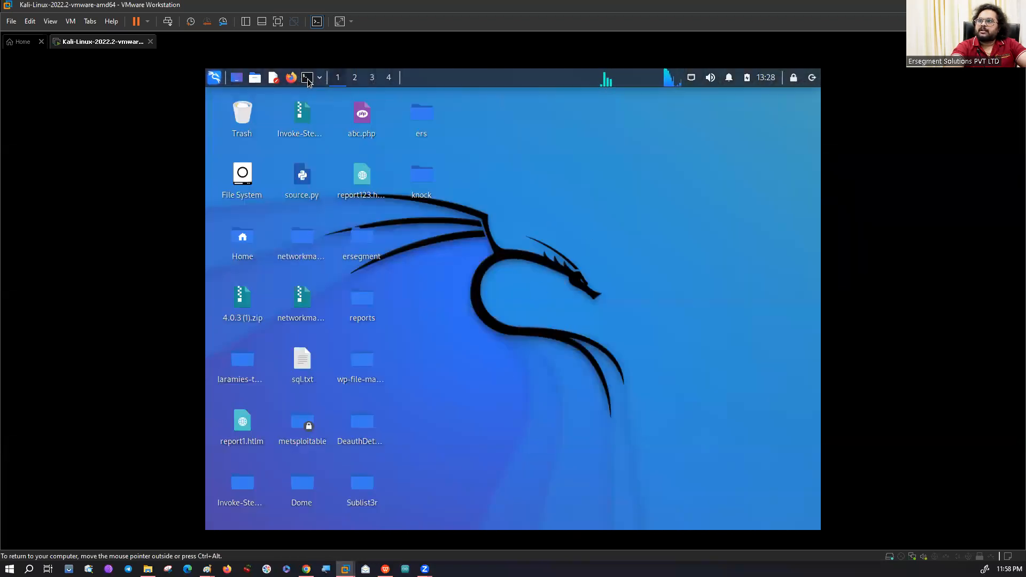
pyautogui.hotkey('ctrl', '+')
pyautogui.hotkey('ctrl', '+')
pyautogui.hotkey('ctrl', '+')
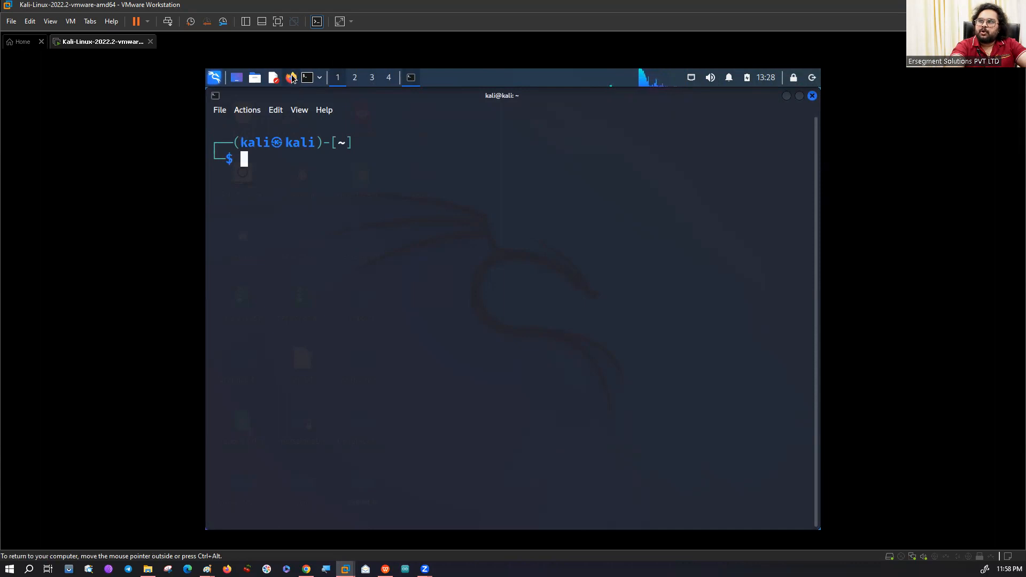
pyautogui.click(307, 79)
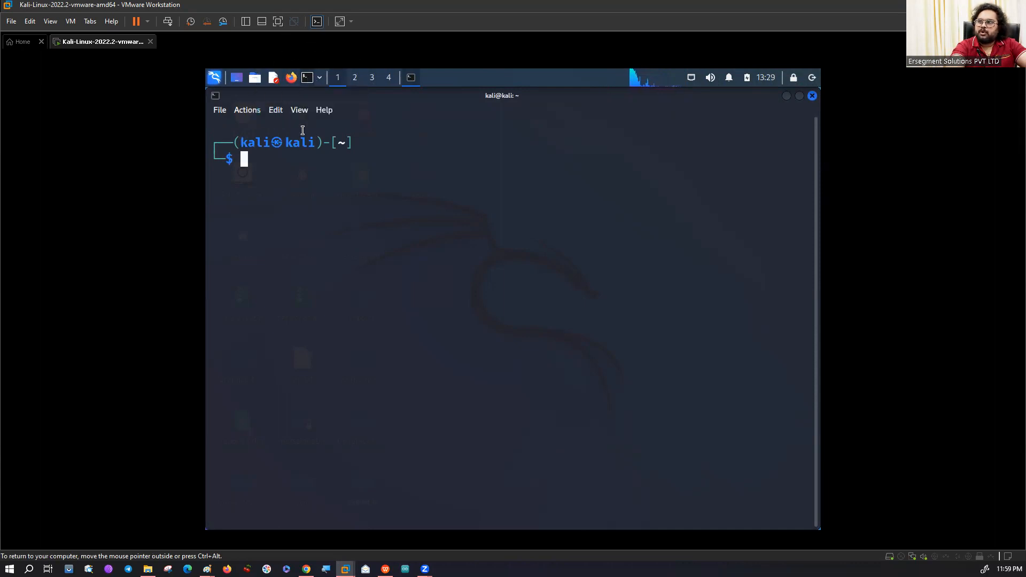
# Enter the command sudo apt-get update at the terminal prompt without running it.
pyautogui.write('s')
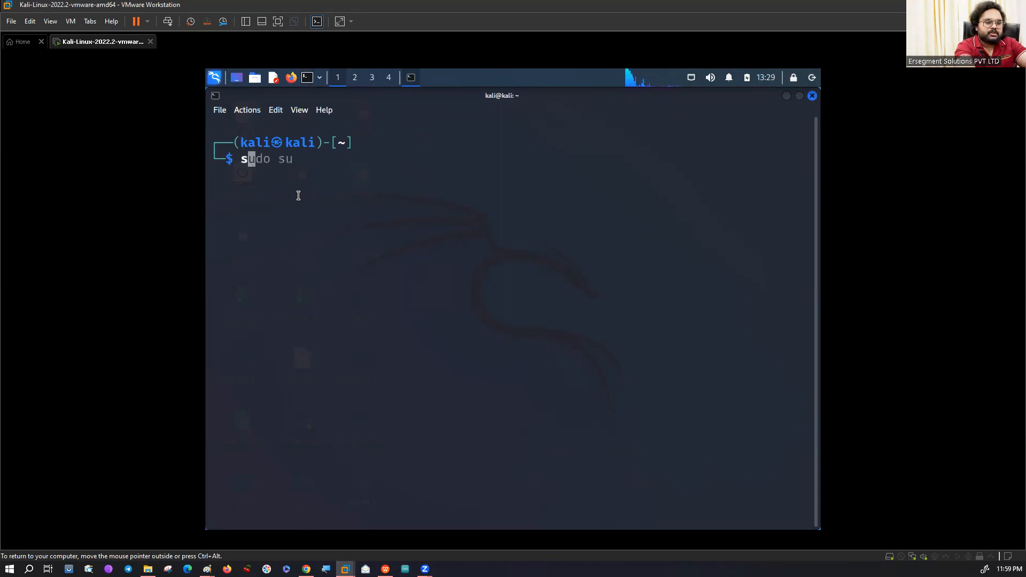
pyautogui.write('udo apt')
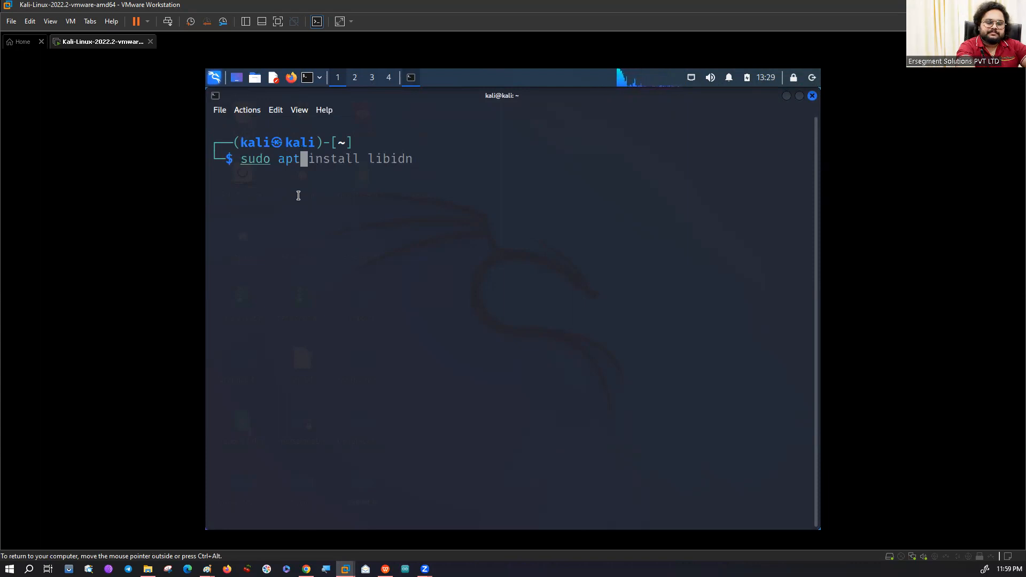
pyautogui.write('-get ')
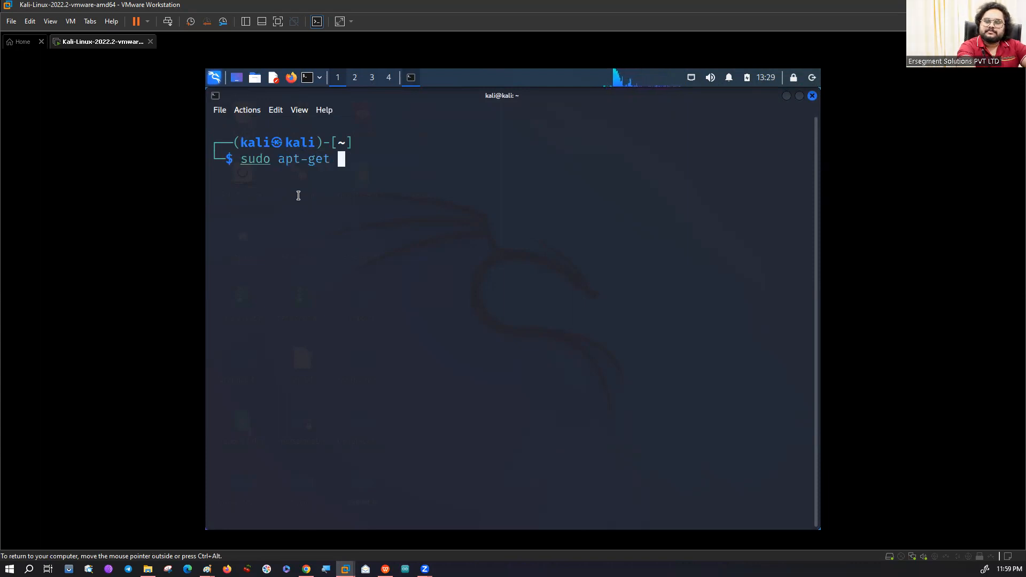
pyautogui.write('update')
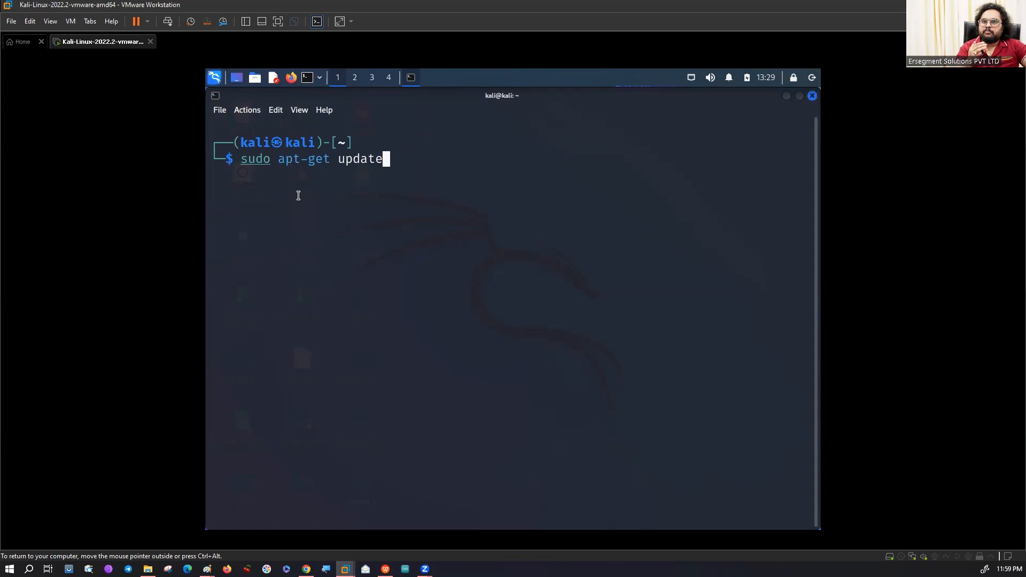
# Glance at the Kali applications list, close it, and append && sudo apt upgrade to the update command.
pyautogui.click(214, 77)
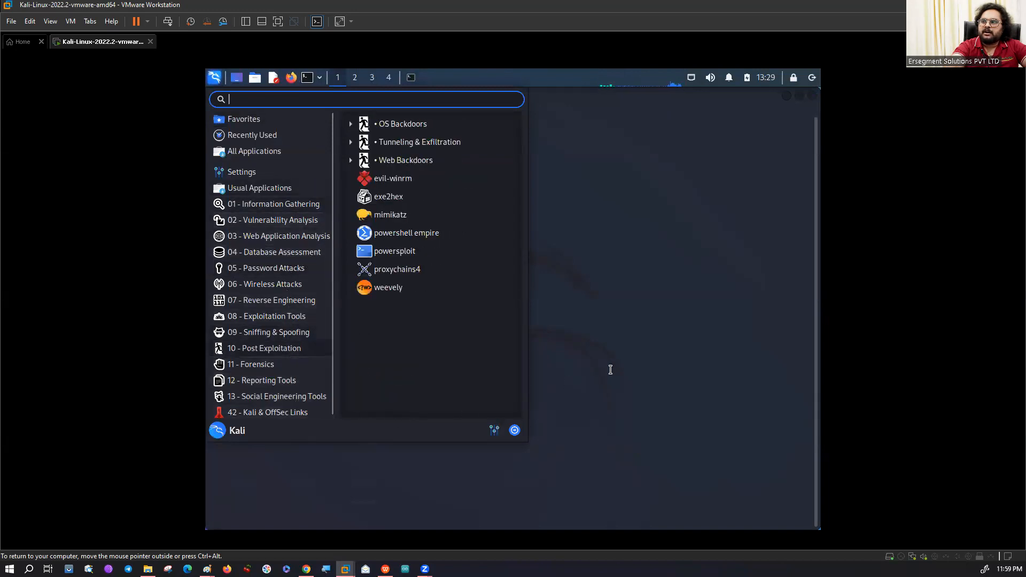
pyautogui.click(613, 367)
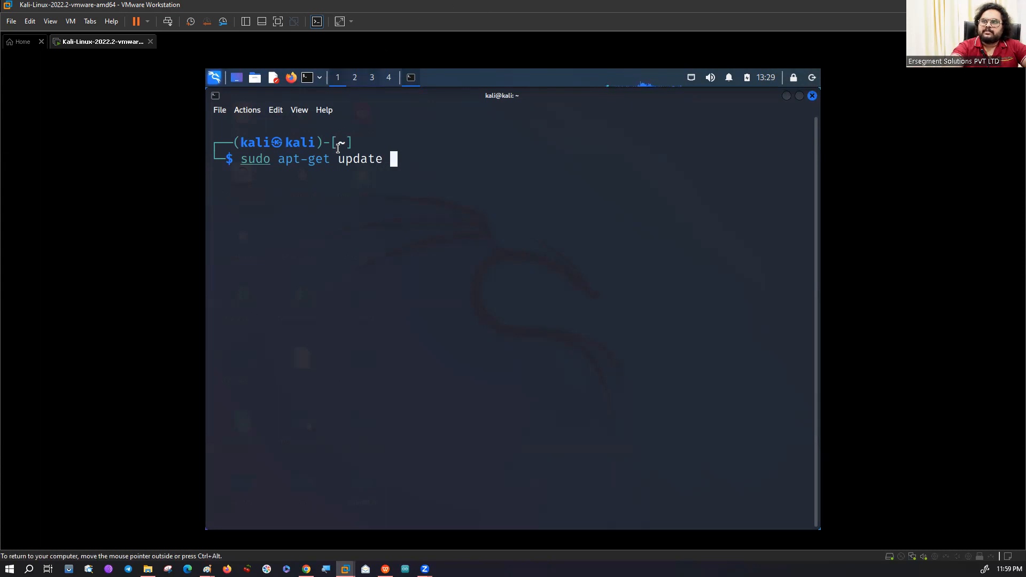
pyautogui.write('&& sudo apt upgrade')
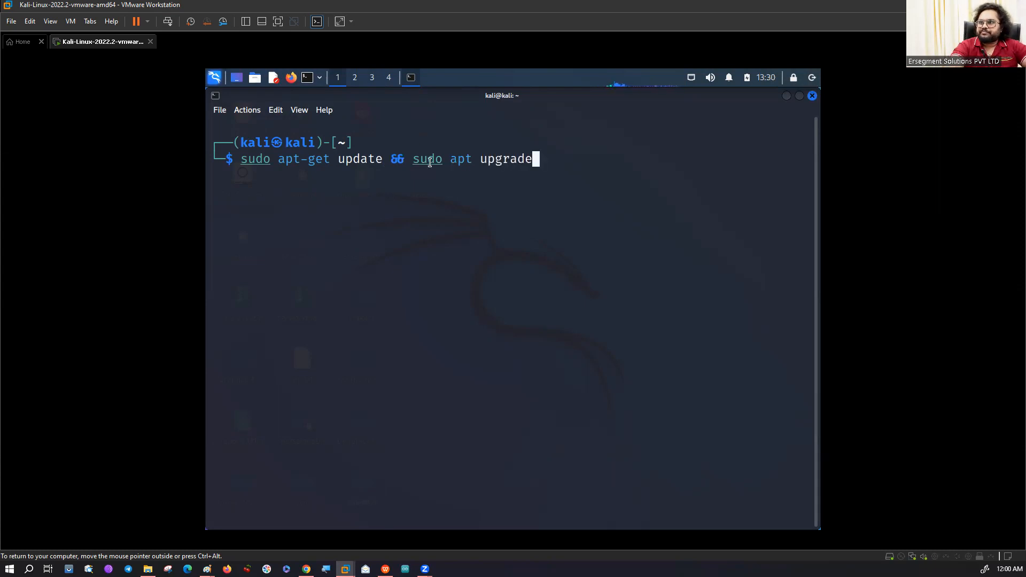
# Change apt to apt-get in the upgrade part of the command line.
pyautogui.press('Left')
pyautogui.press('Left')
pyautogui.press('Left')
pyautogui.press('Left')
pyautogui.press('Left')
pyautogui.press('Left')
pyautogui.press('Left')
pyautogui.press('Left')
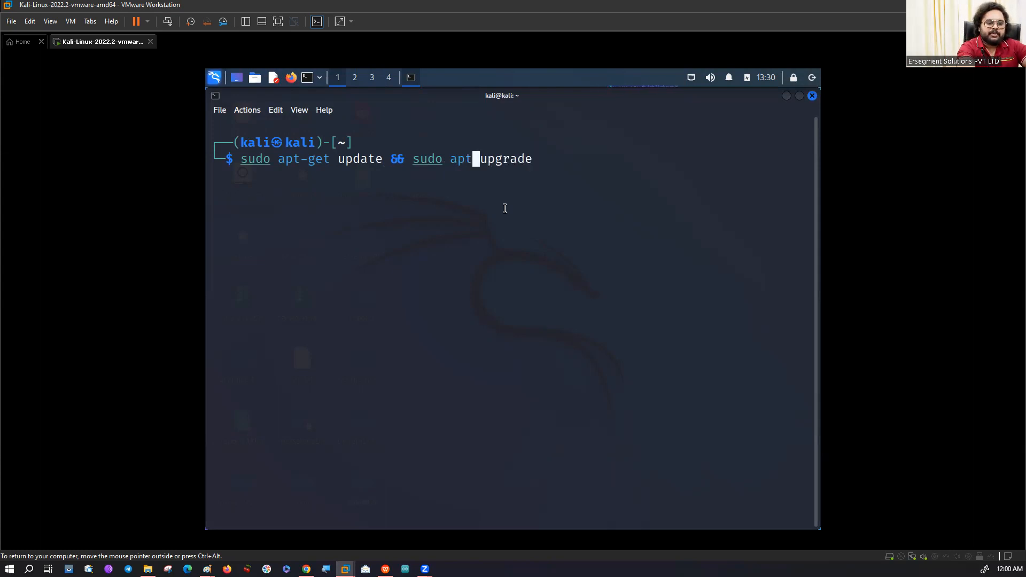
pyautogui.write('-get')
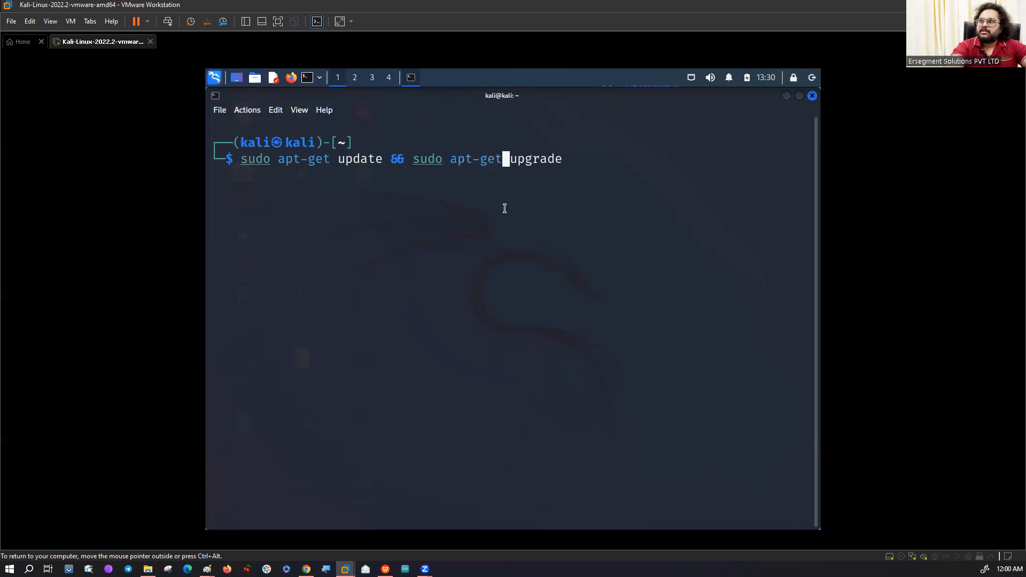
pyautogui.press('Right')
pyautogui.press('End')
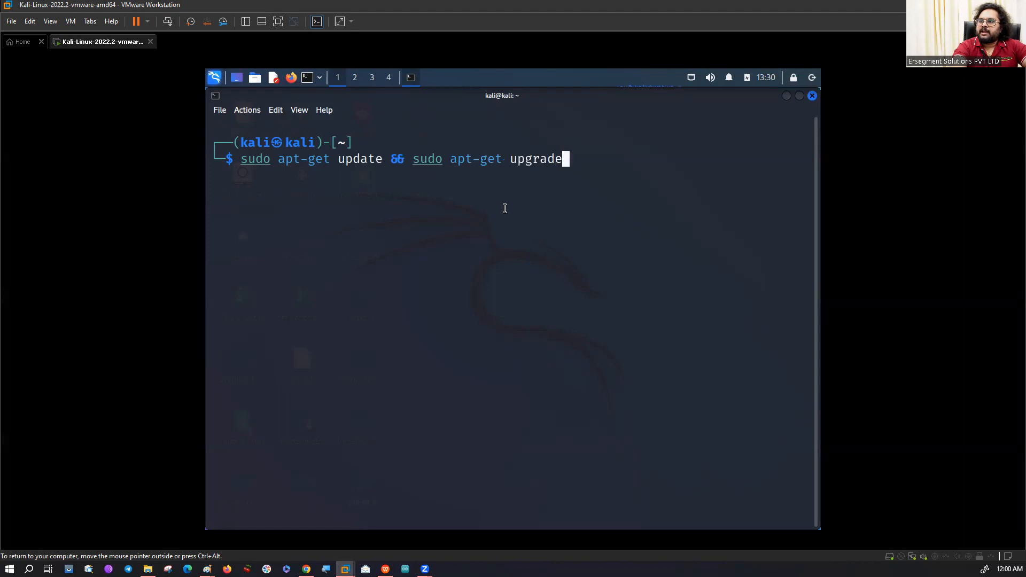
# Highlight the sudo apt-get update and sudo apt-get upgrade parts of the command line in turn.
pyautogui.moveTo(391, 163); pyautogui.dragTo(568, 171)
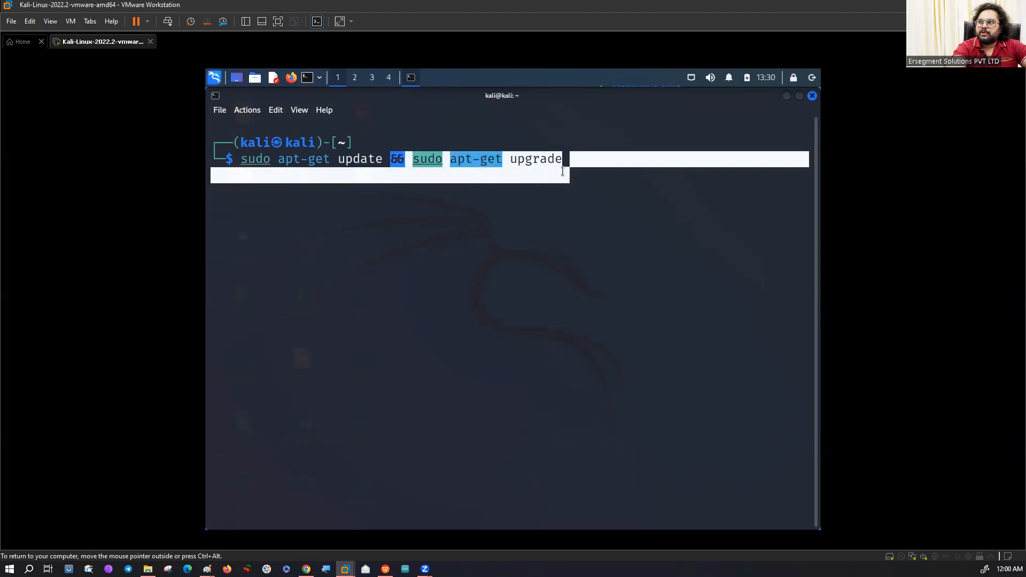
pyautogui.click(518, 208)
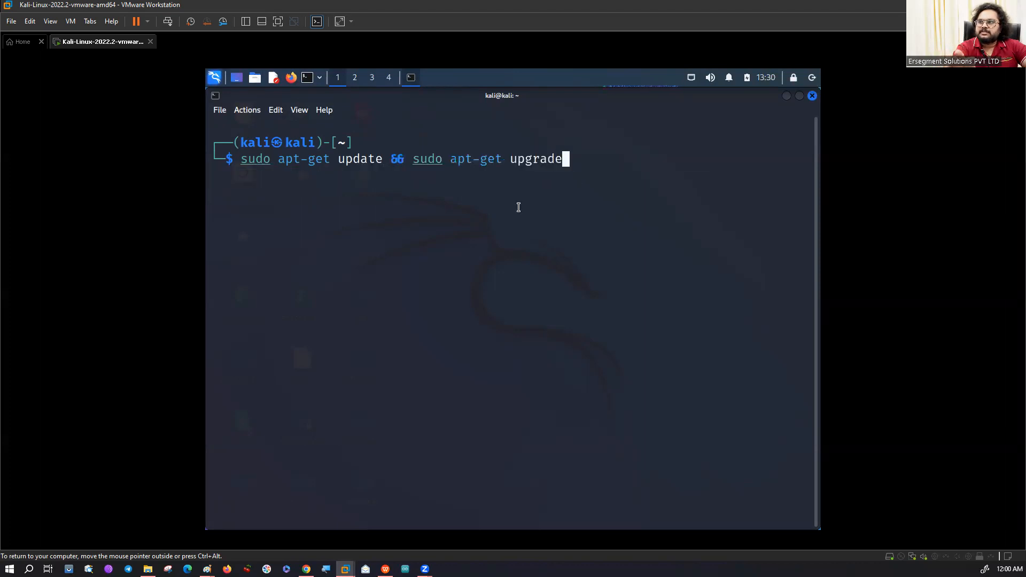
pyautogui.moveTo(382, 160); pyautogui.dragTo(241, 160)
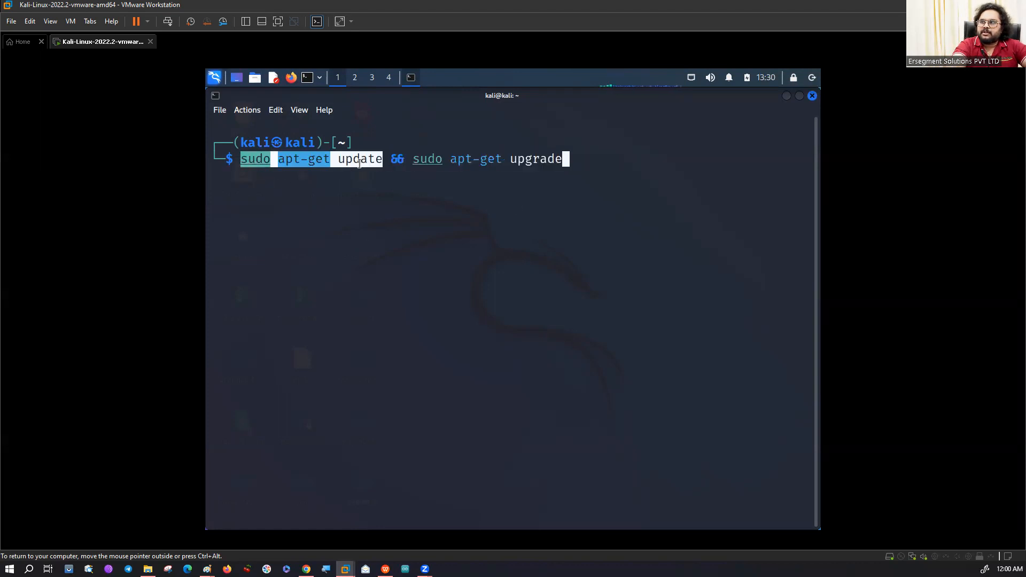
pyautogui.moveTo(412, 159); pyautogui.dragTo(568, 158)
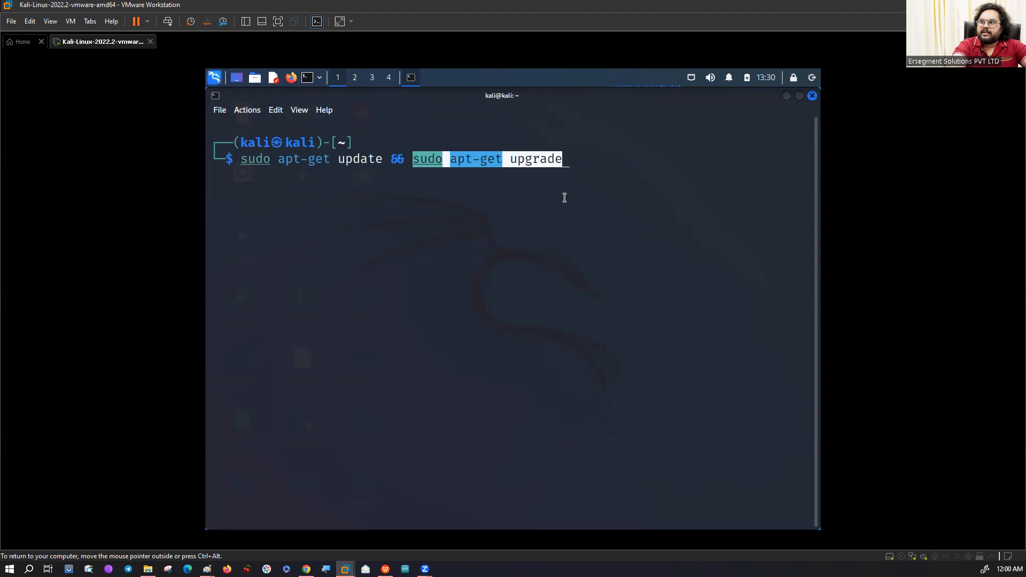
# Delete && sudo apt-get upgrade from the command line, keeping only sudo apt-get update.
pyautogui.click(565, 241)
pyautogui.press('BackSpace')
pyautogui.press('BackSpace')
pyautogui.press('BackSpace')
pyautogui.press('BackSpace')
pyautogui.press('BackSpace')
pyautogui.press('BackSpace')
pyautogui.press('BackSpace')
pyautogui.press('BackSpace')
pyautogui.press('BackSpace')
pyautogui.press('BackSpace')
pyautogui.press('BackSpace')
pyautogui.press('BackSpace')
pyautogui.press('BackSpace')
pyautogui.press('BackSpace')
pyautogui.press('BackSpace')
pyautogui.press('BackSpace')
pyautogui.press('BackSpace')
pyautogui.press('BackSpace')
pyautogui.press('BackSpace')
pyautogui.press('BackSpace')
pyautogui.press('BackSpace')
pyautogui.press('BackSpace')
pyautogui.press('BackSpace')
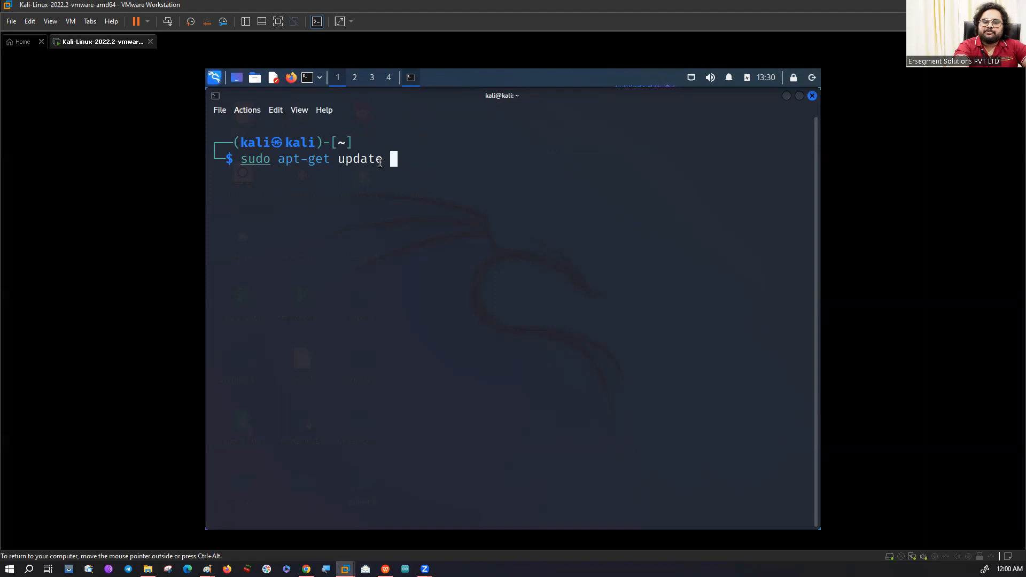
pyautogui.press('BackSpace')
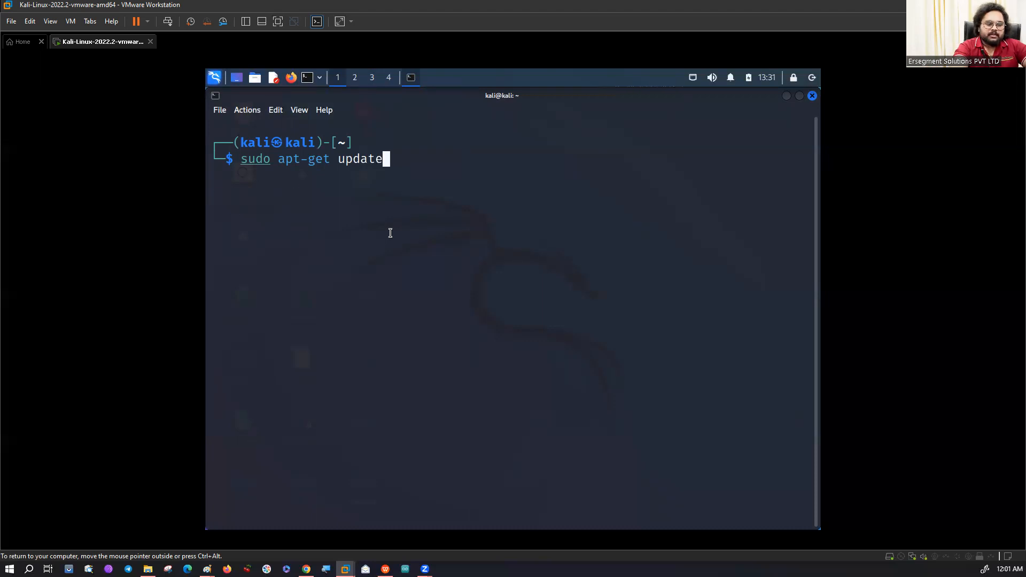
# Abandon the update command and enter sudo apt-get upgrade at a fresh prompt without running it.
pyautogui.hotkey('ctrl', 'c')
pyautogui.write('sudo su')
pyautogui.press('Up')
pyautogui.press('Down')
pyautogui.hotkey('ctrl', 'u')
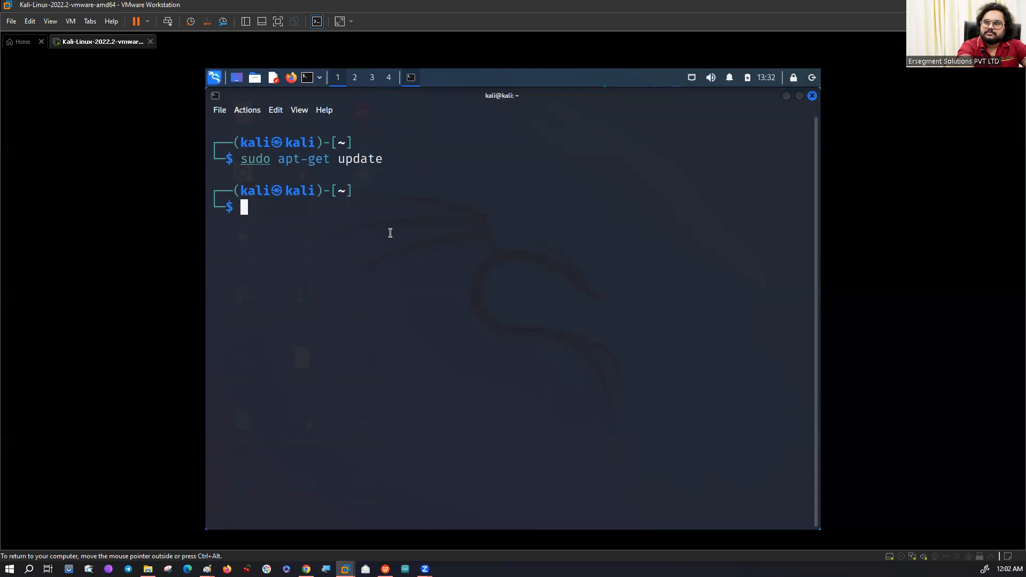
pyautogui.write('sudo a')
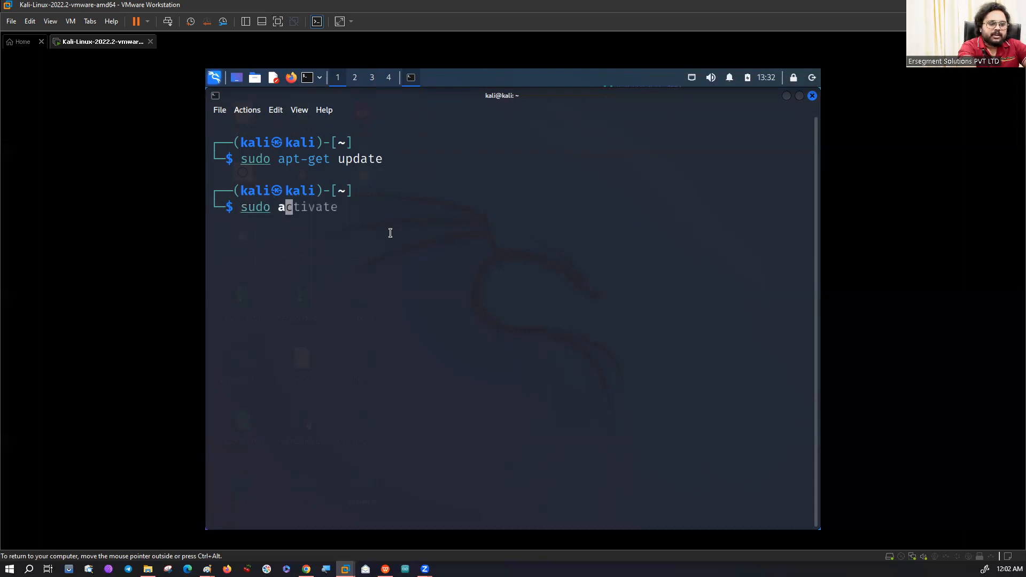
pyautogui.write('pt')
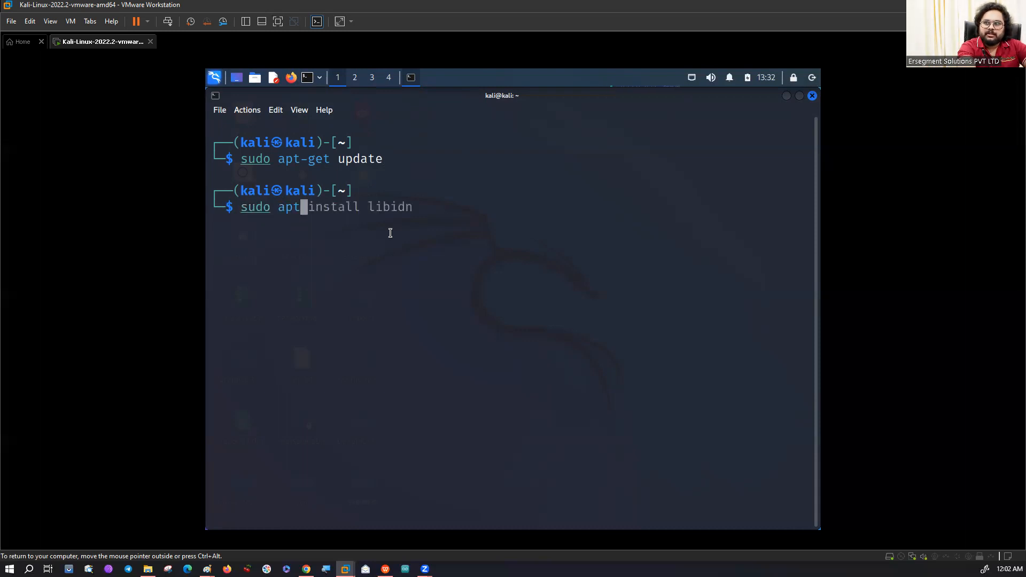
pyautogui.write('-get ')
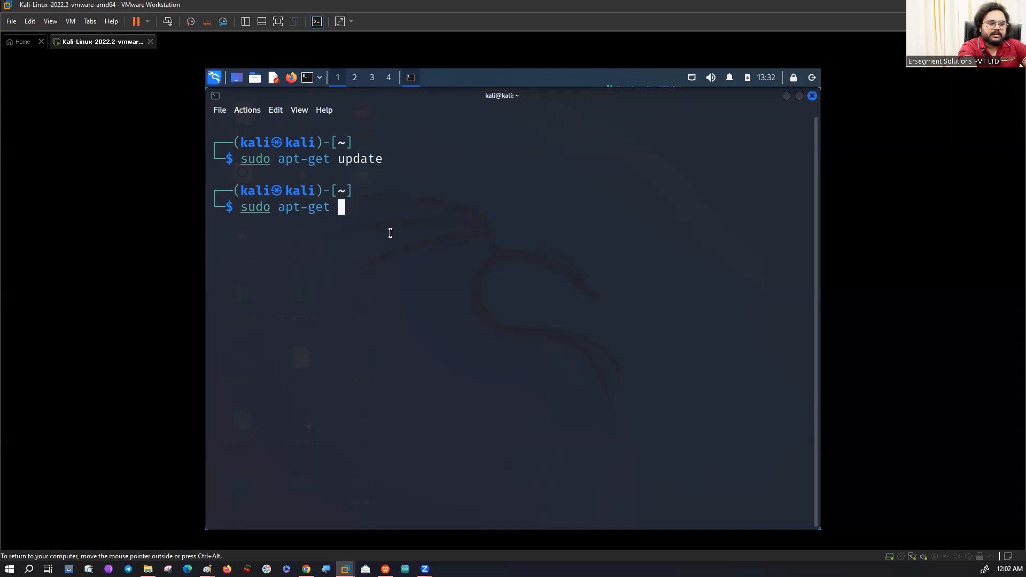
pyautogui.write('upgr')
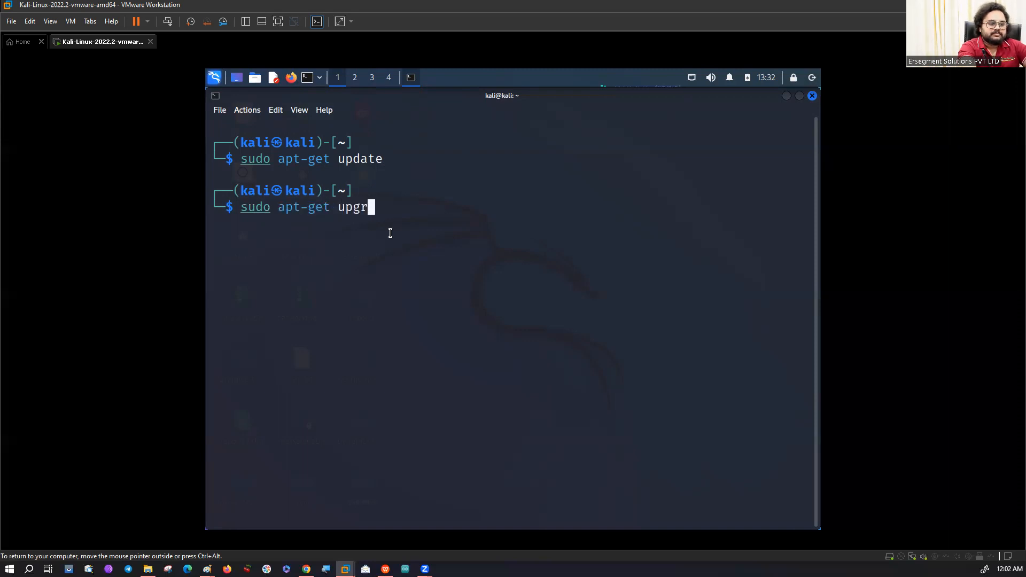
pyautogui.write('ade')
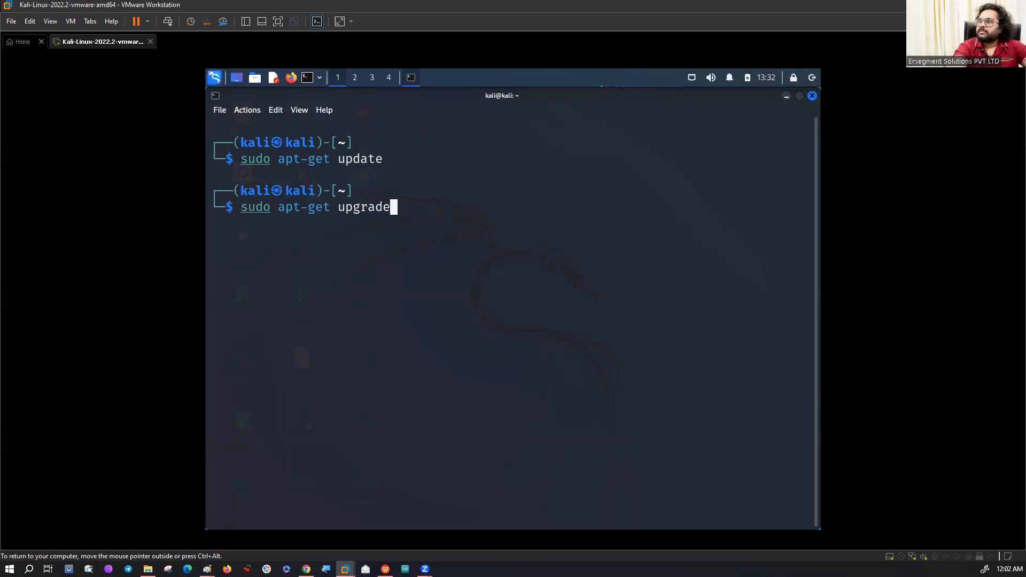
# Switch to Paint, highlight the note "Download kali linux vm image" and place the text cursor at its end.
pyautogui.hotkey('alt', 'Tab')
pyautogui.moveTo(321, 353)
pyautogui.mouseDown()
pyautogui.moveTo(78, 359)
pyautogui.moveTo(87, 355)
pyautogui.mouseUp()
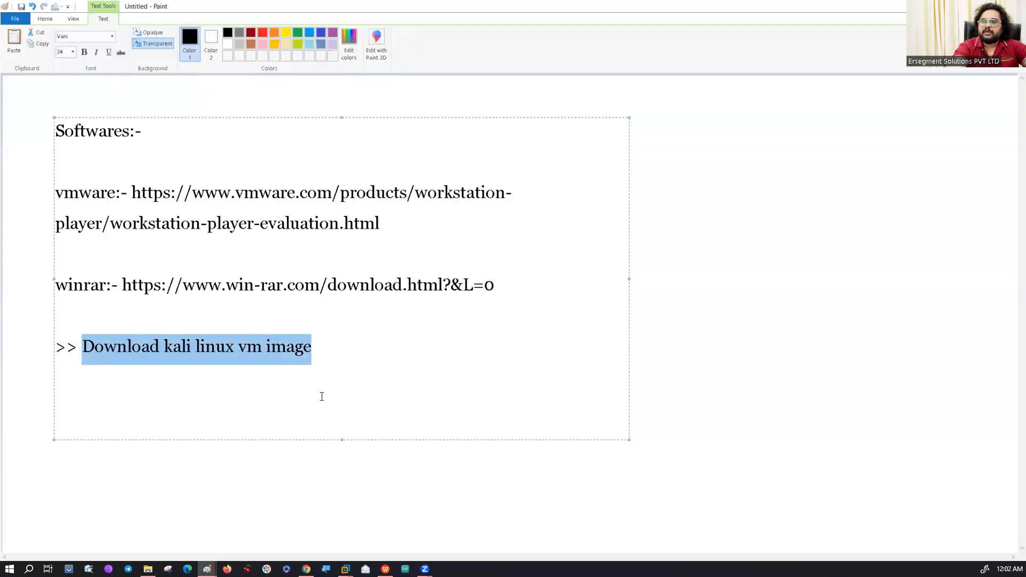
pyautogui.click(386, 355)
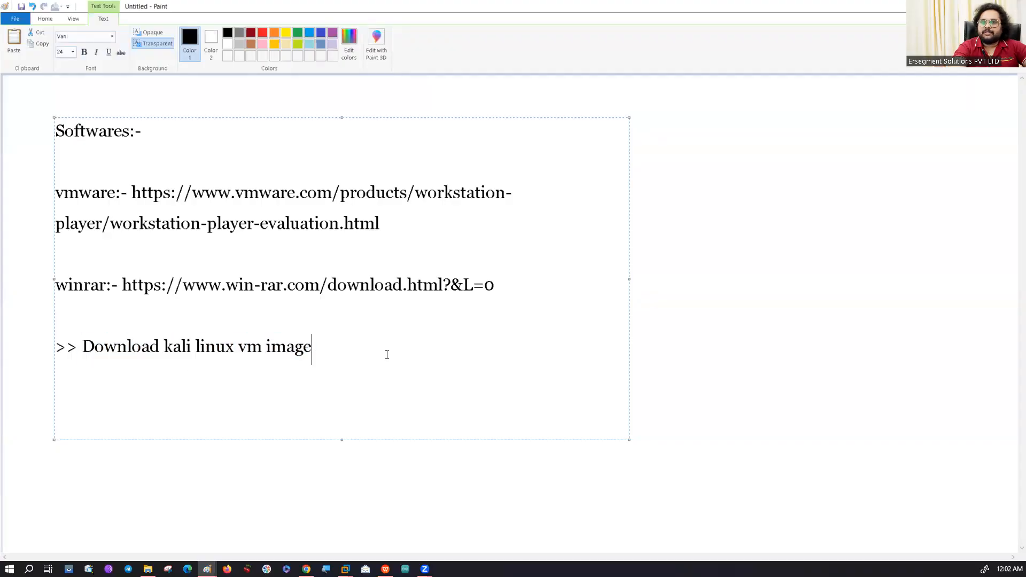